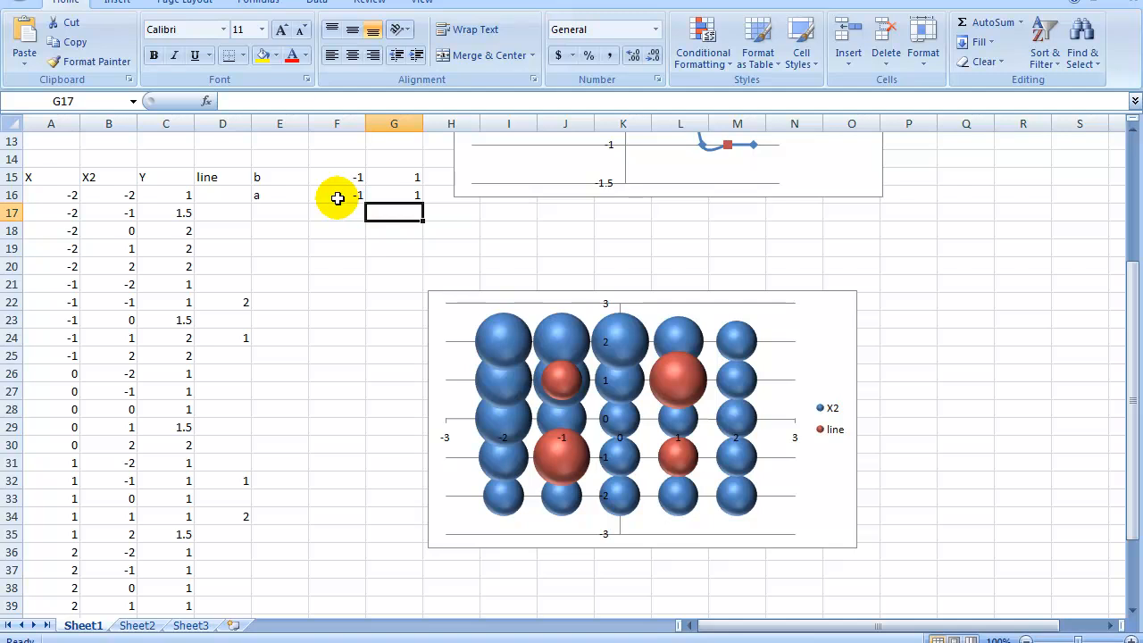
# Start a replacement formula in cell C16 with an IF function whose logical test is an AND function.
pyautogui.click(179, 193)
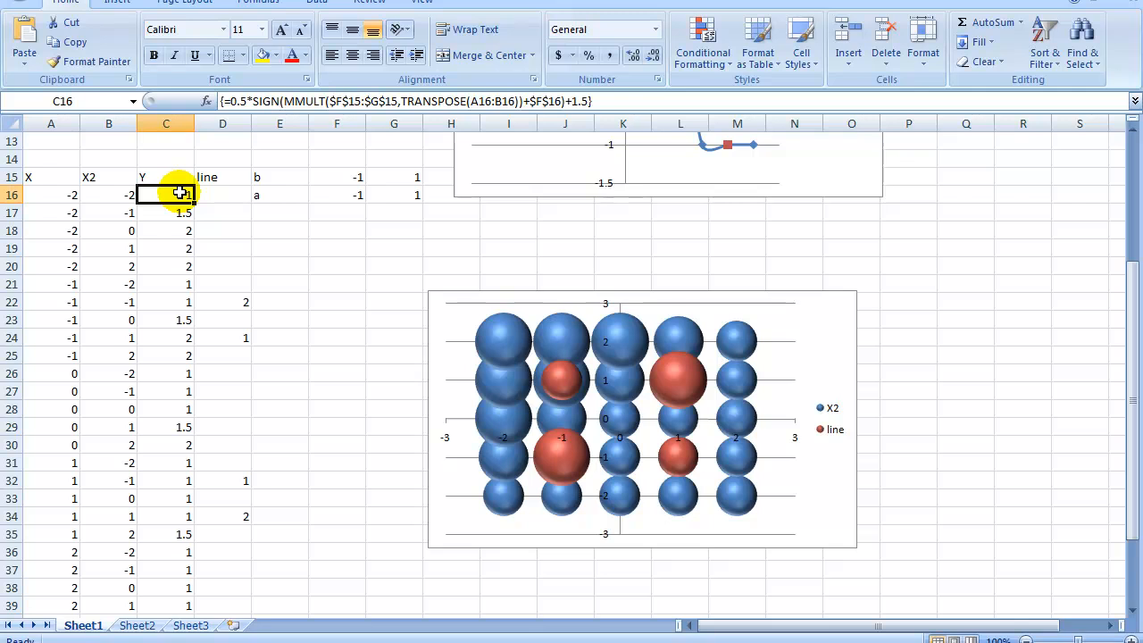
pyautogui.write('=if')
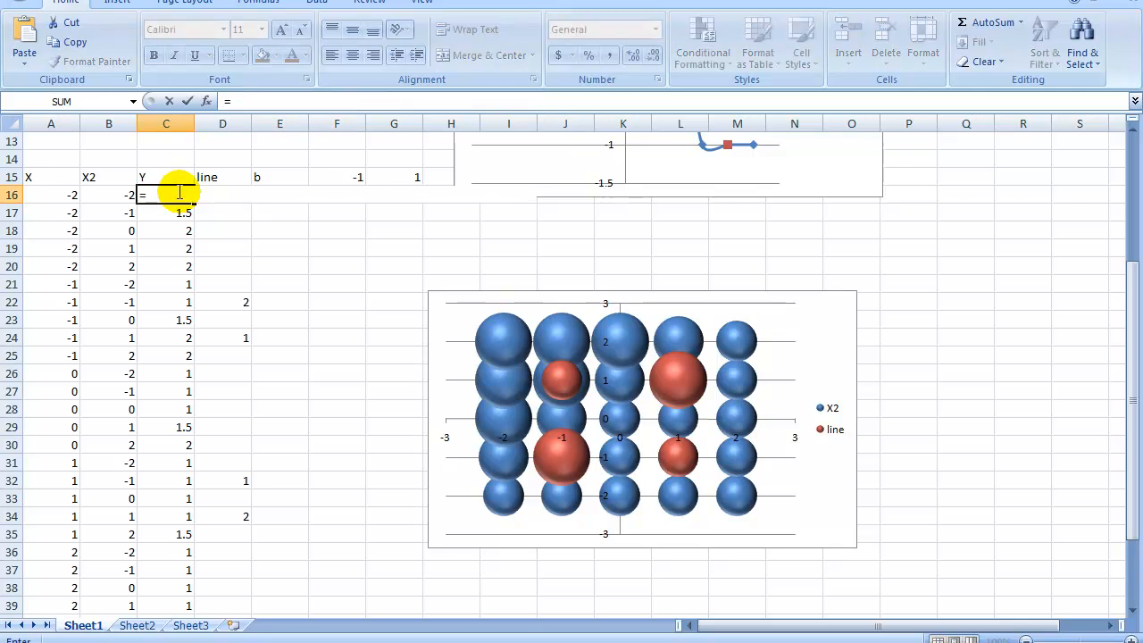
pyautogui.press('Tab')
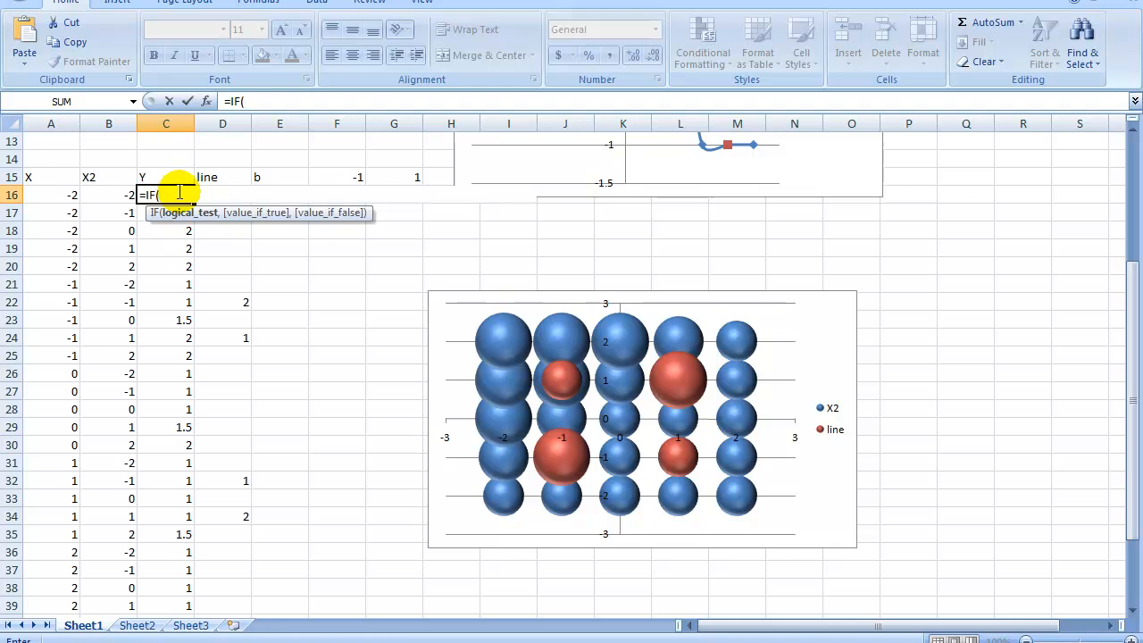
pyautogui.write('a')
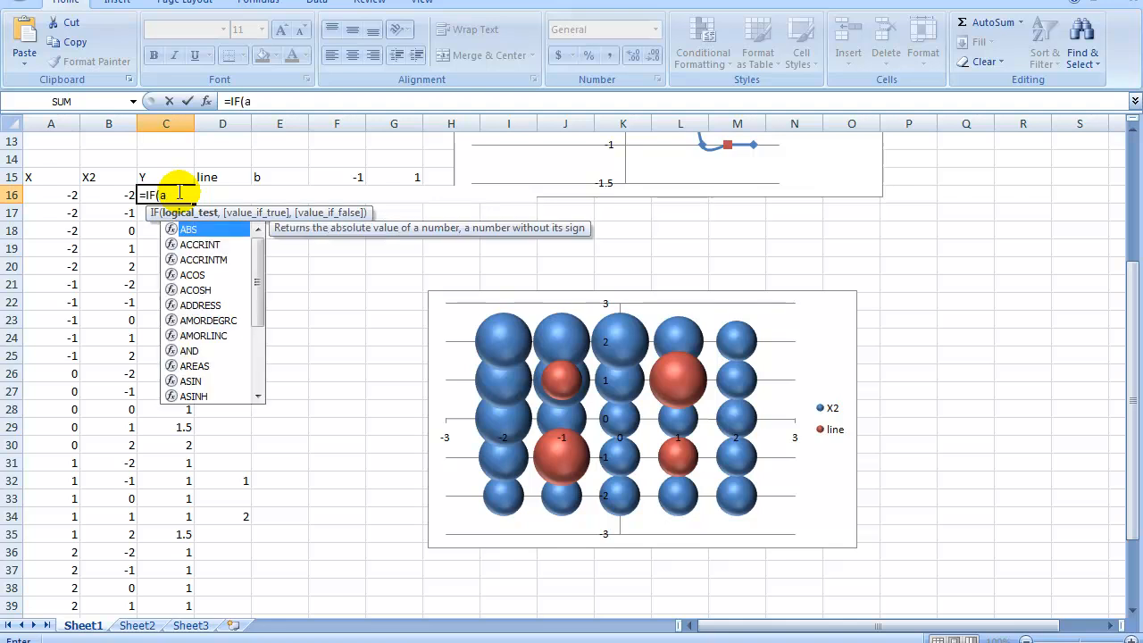
pyautogui.write('nd')
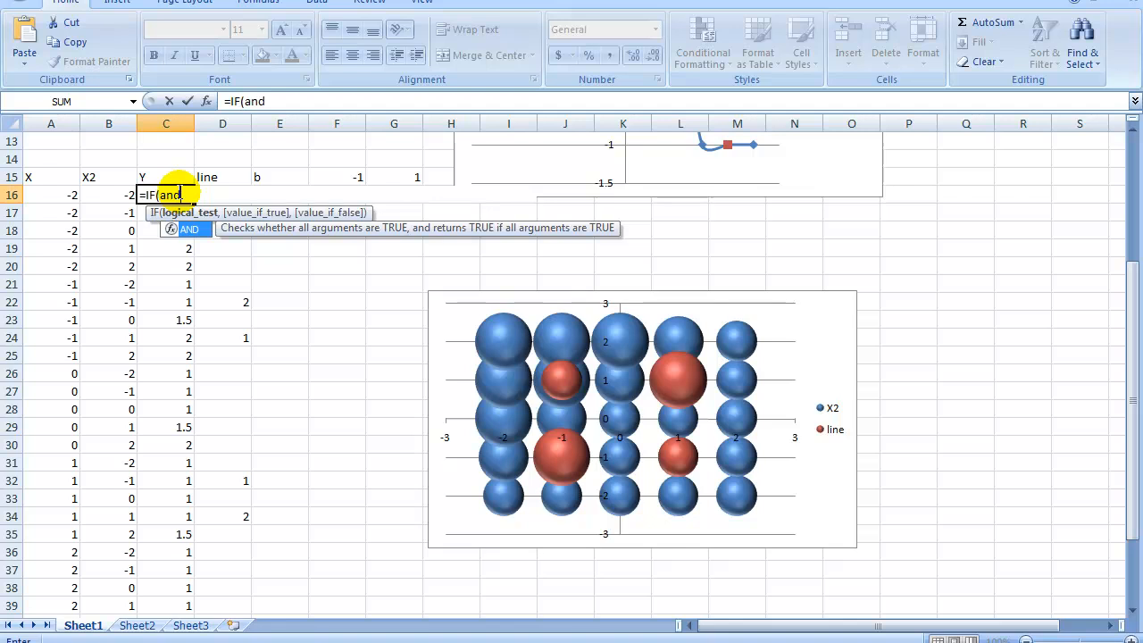
pyautogui.press('Tab')
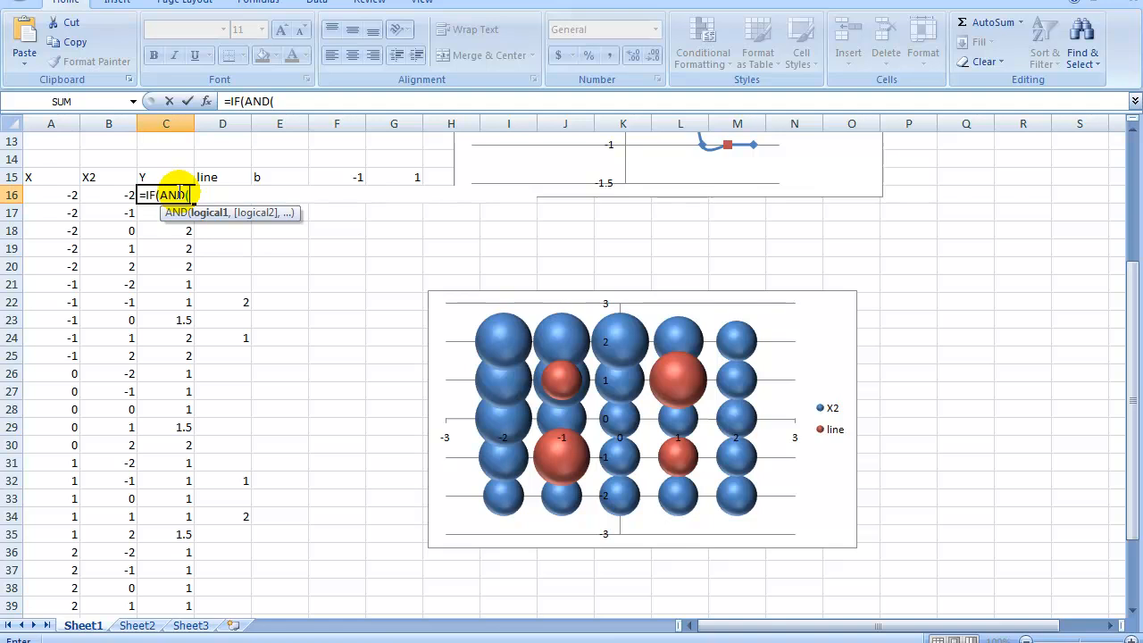
# Add A16>F16 as the first condition of the AND test in the C16 formula.
pyautogui.click(51, 194)
pyautogui.write('>')
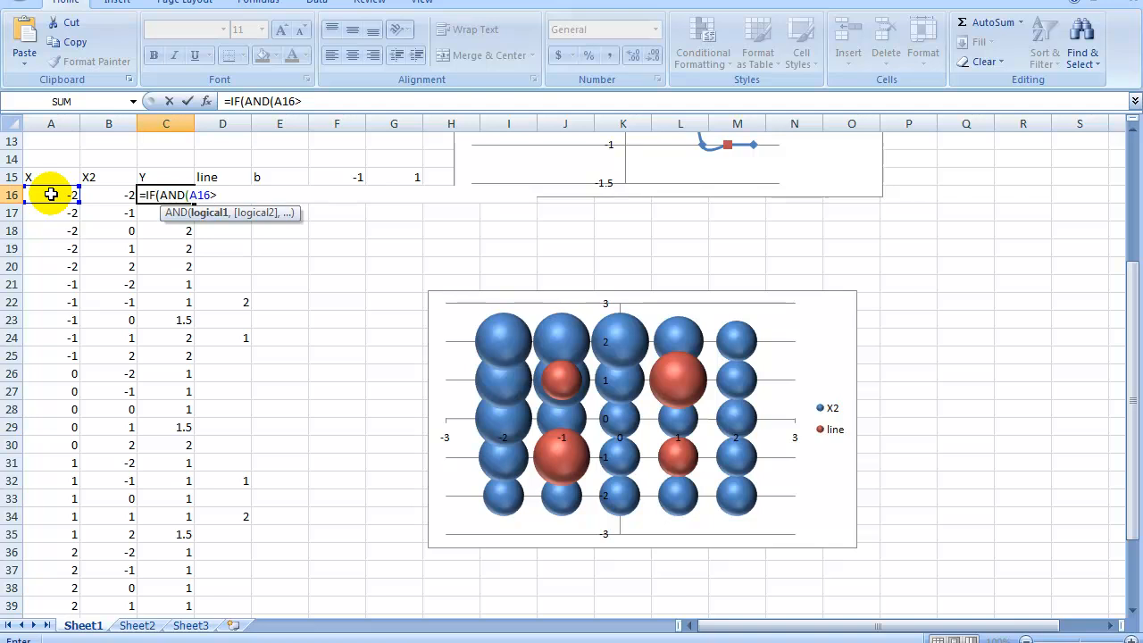
pyautogui.write('=')
pyautogui.press('BackSpace')
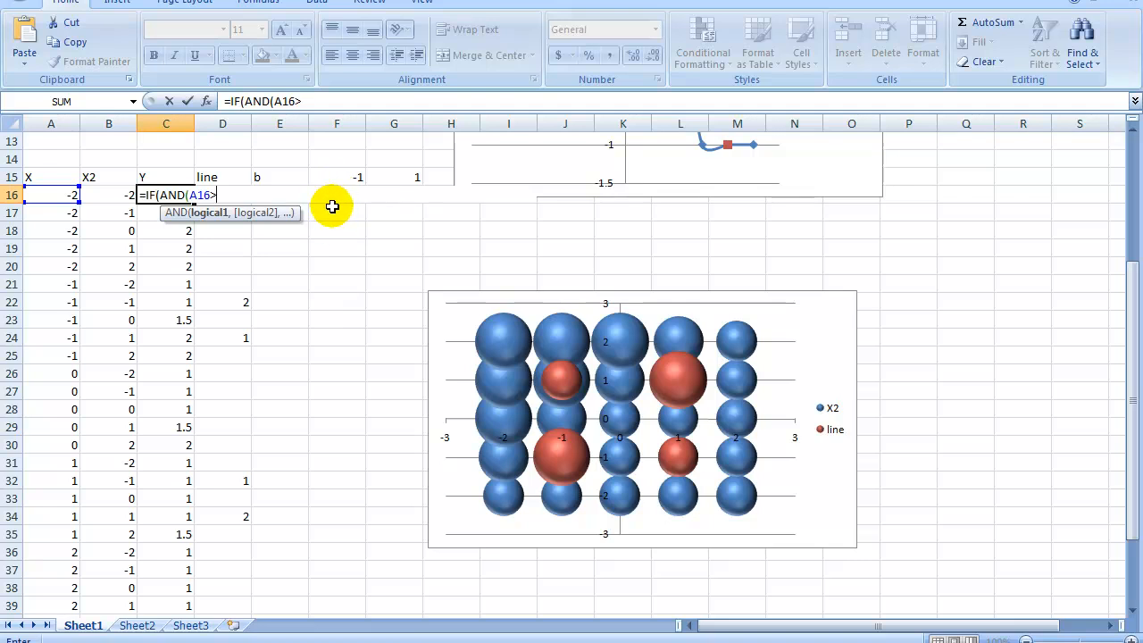
pyautogui.click(331, 210)
pyautogui.press('Up')
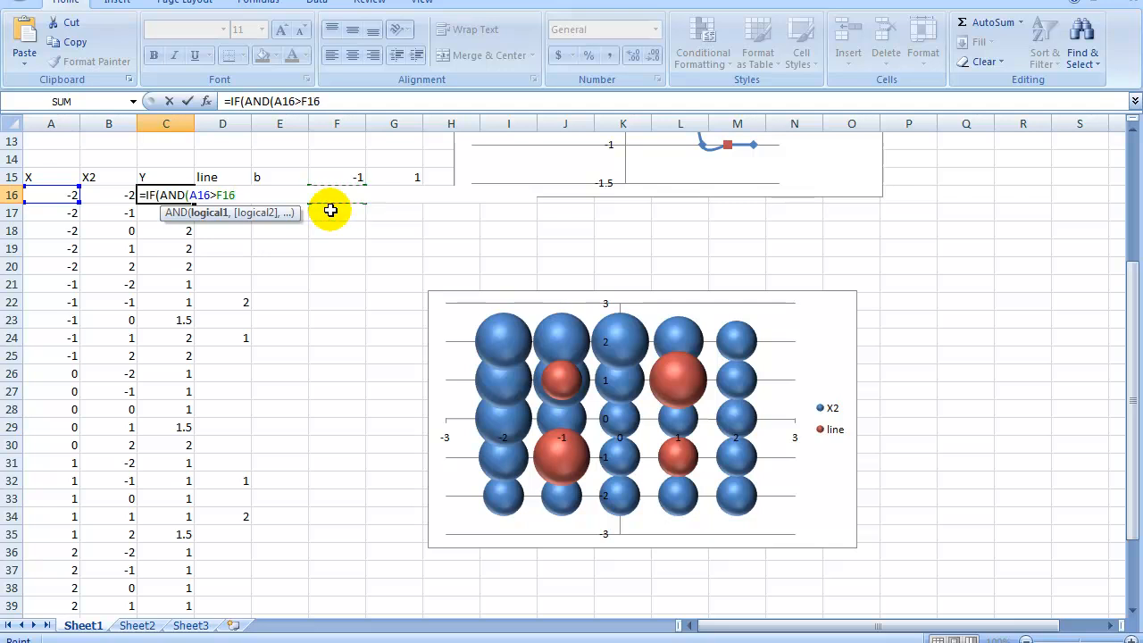
pyautogui.write(',')
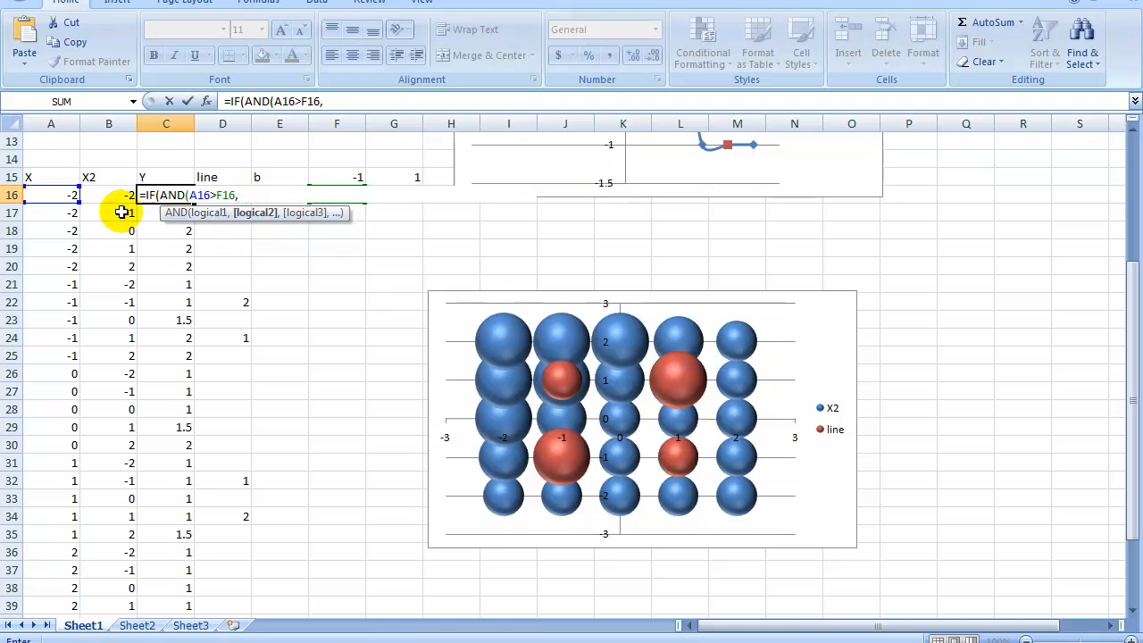
# Add A16<F15 as the second condition of the AND test.
pyautogui.click(72, 192)
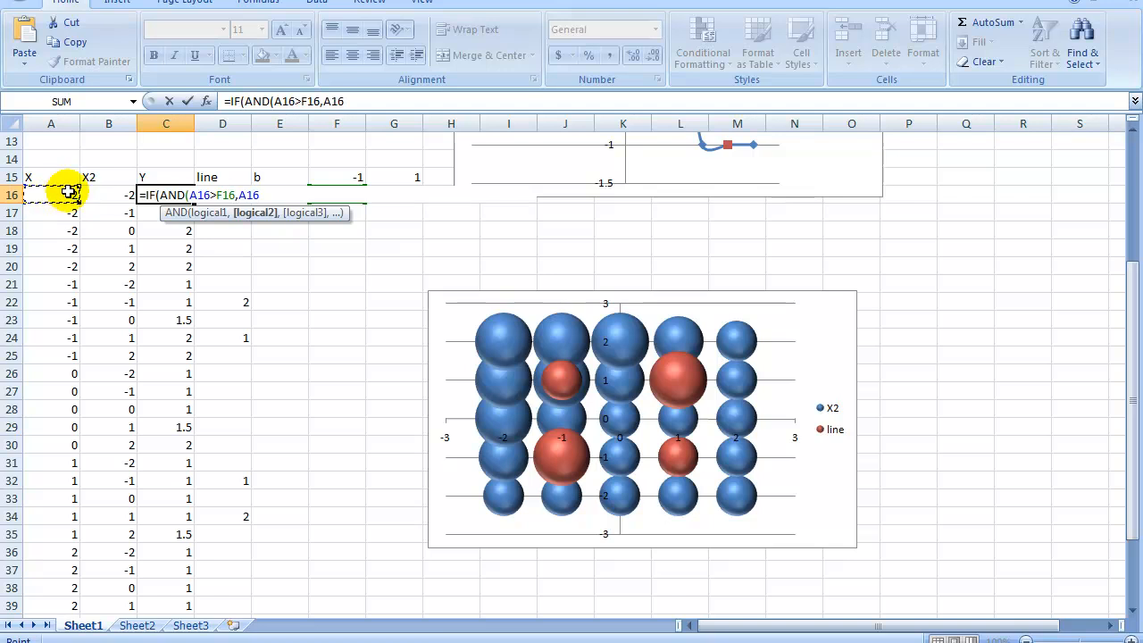
pyautogui.write('<')
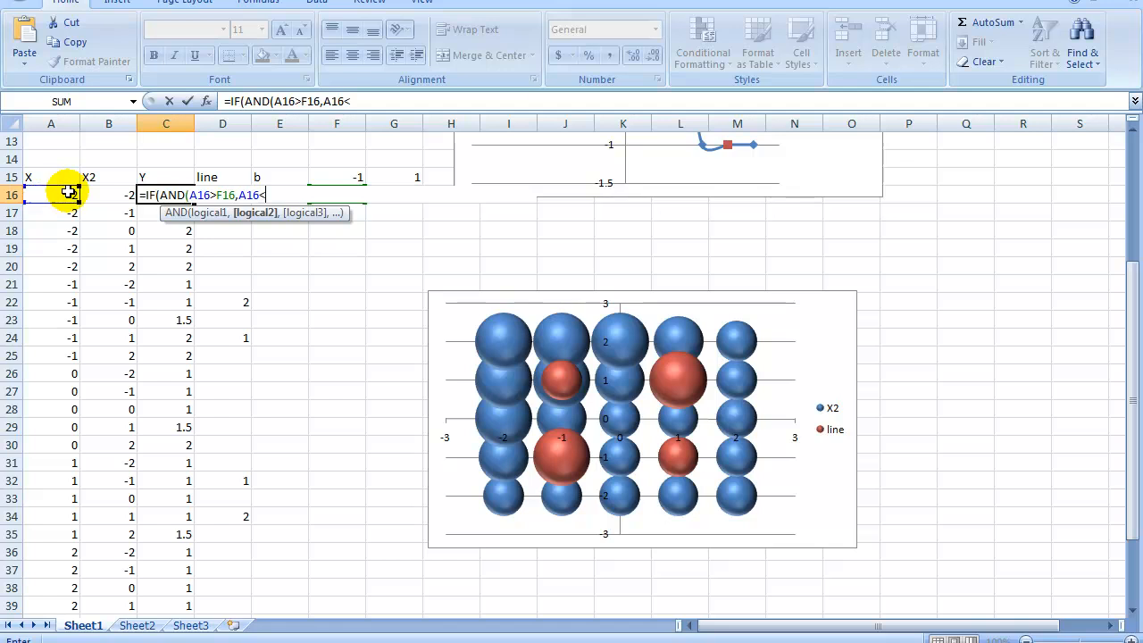
pyautogui.click(319, 176)
pyautogui.write(',')
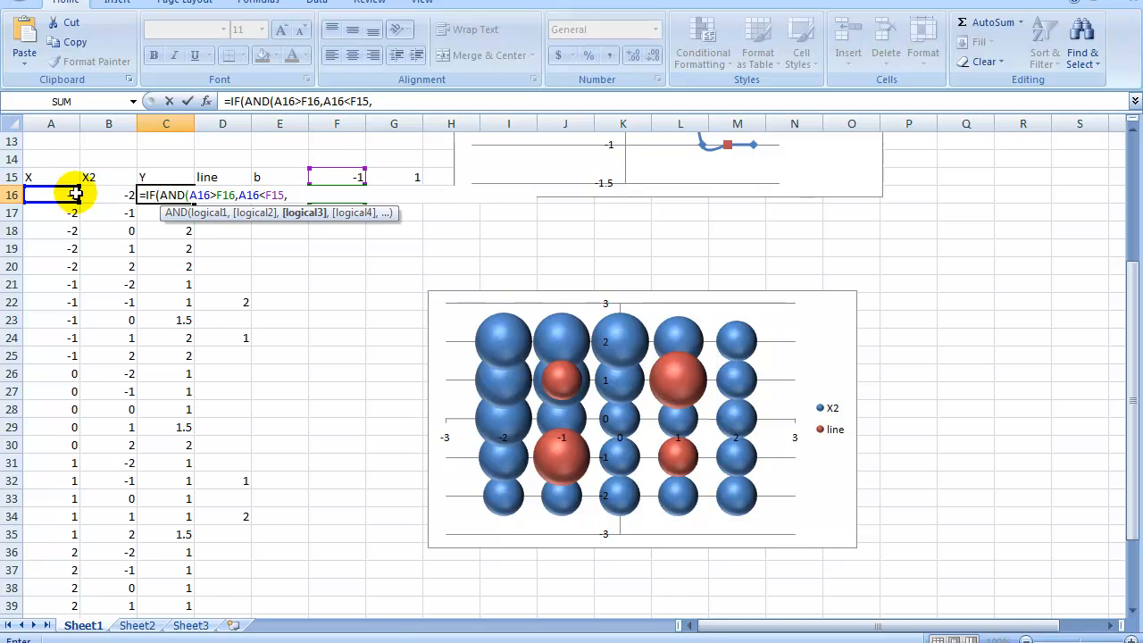
# Add B16>G16 as the third condition of the AND test.
pyautogui.click(65, 194)
pyautogui.click(65, 195)
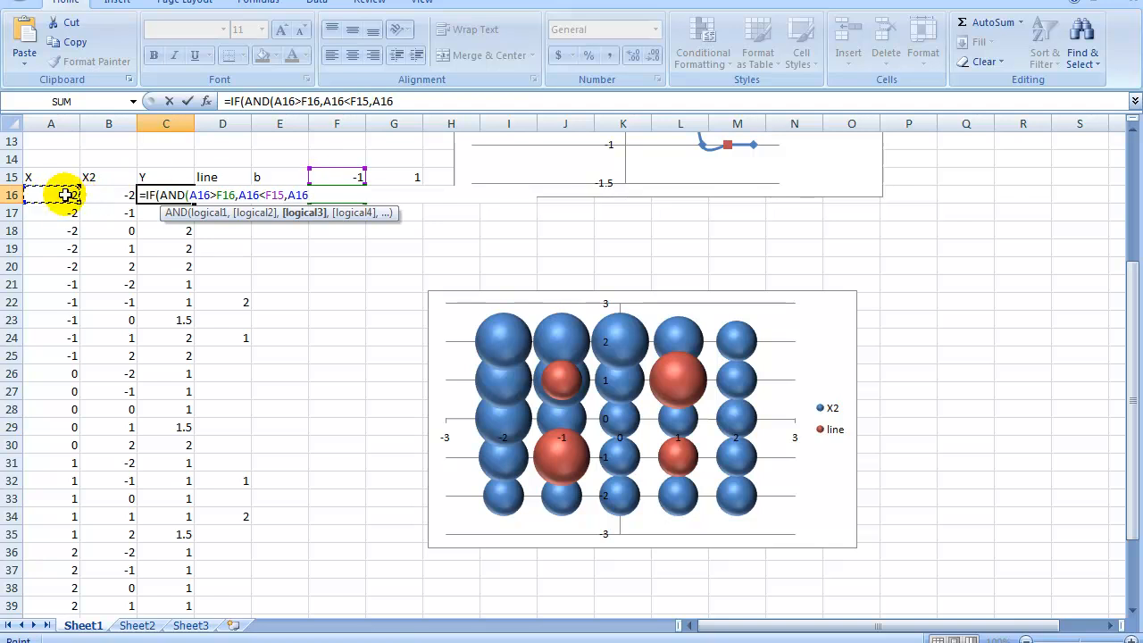
pyautogui.press('BackSpace')
pyautogui.press('BackSpace')
pyautogui.press('BackSpace')
pyautogui.click(98, 198)
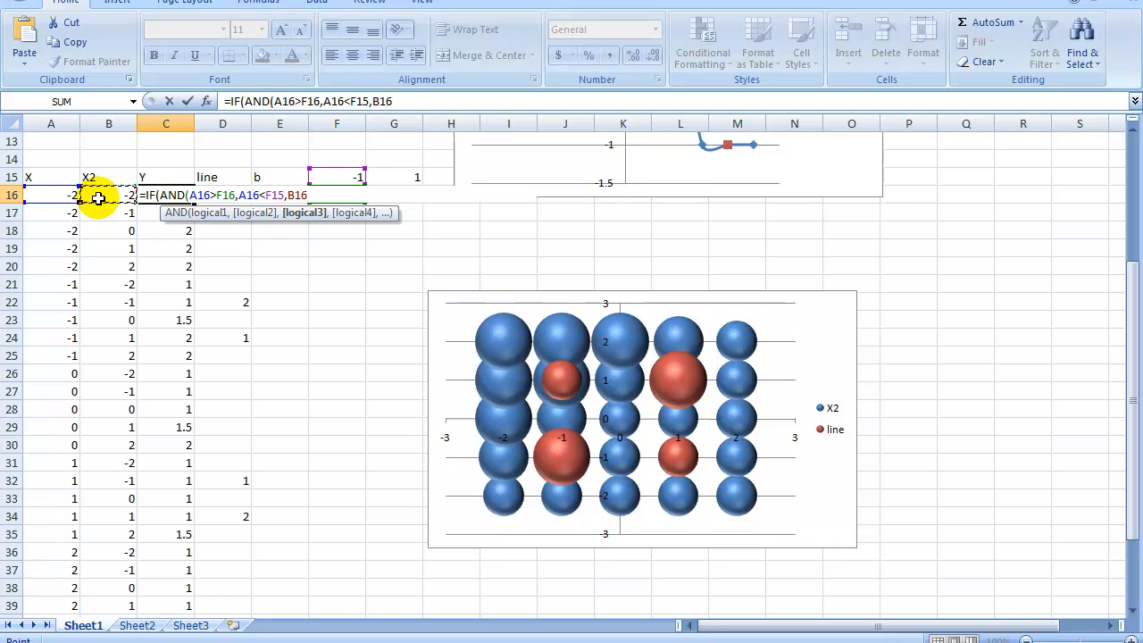
pyautogui.write('>')
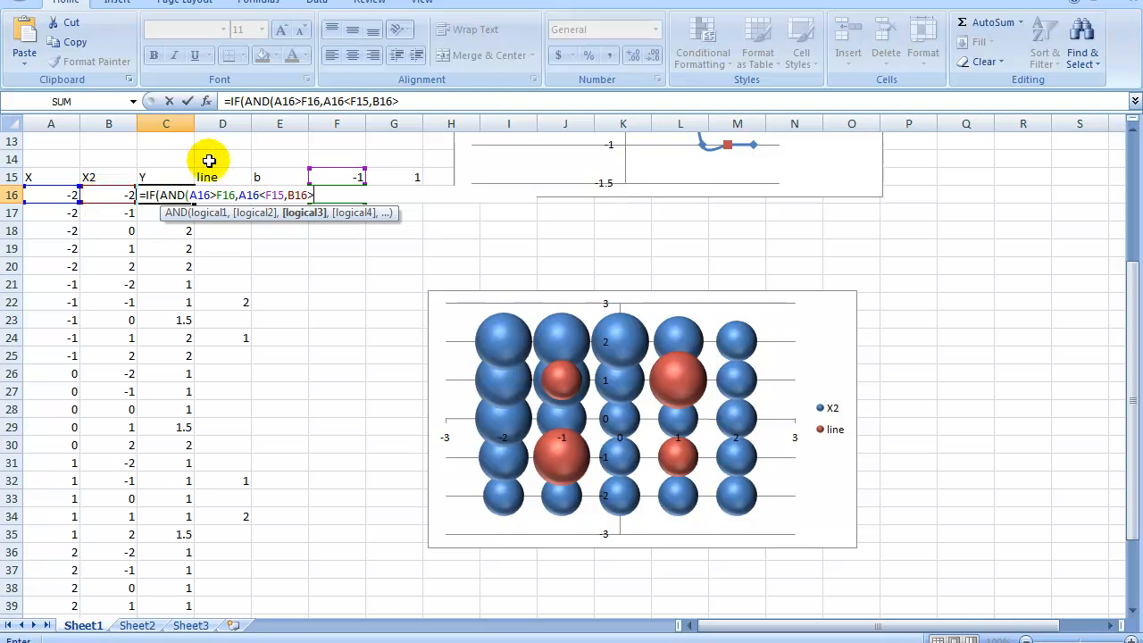
pyautogui.click(348, 230)
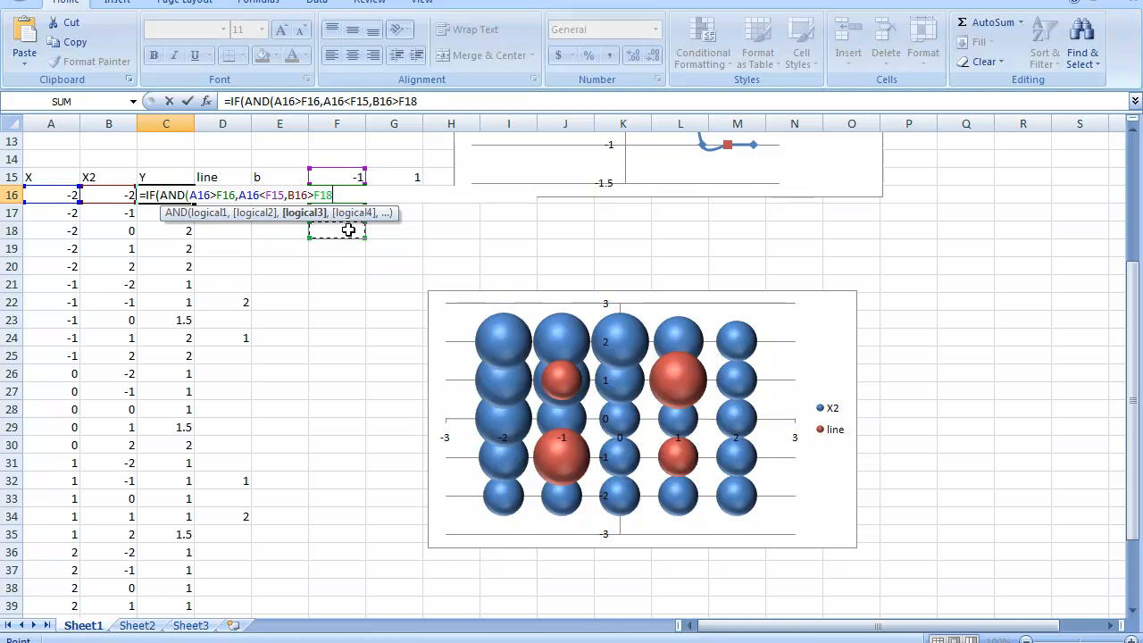
pyautogui.press('Up')
pyautogui.press('Up')
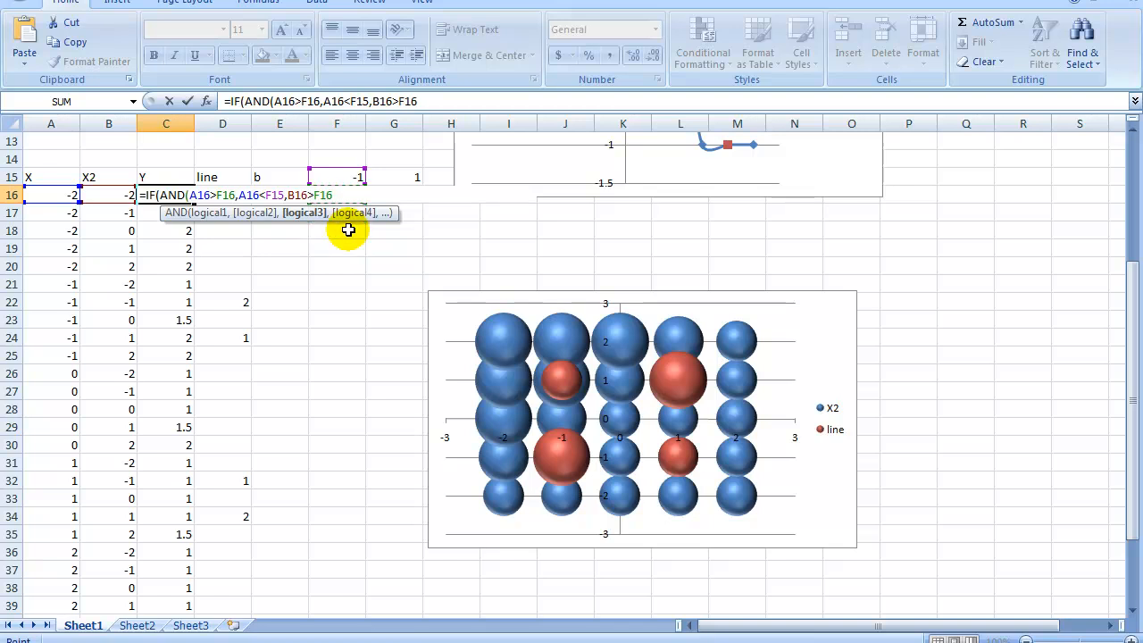
pyautogui.press('Right')
pyautogui.write(',')
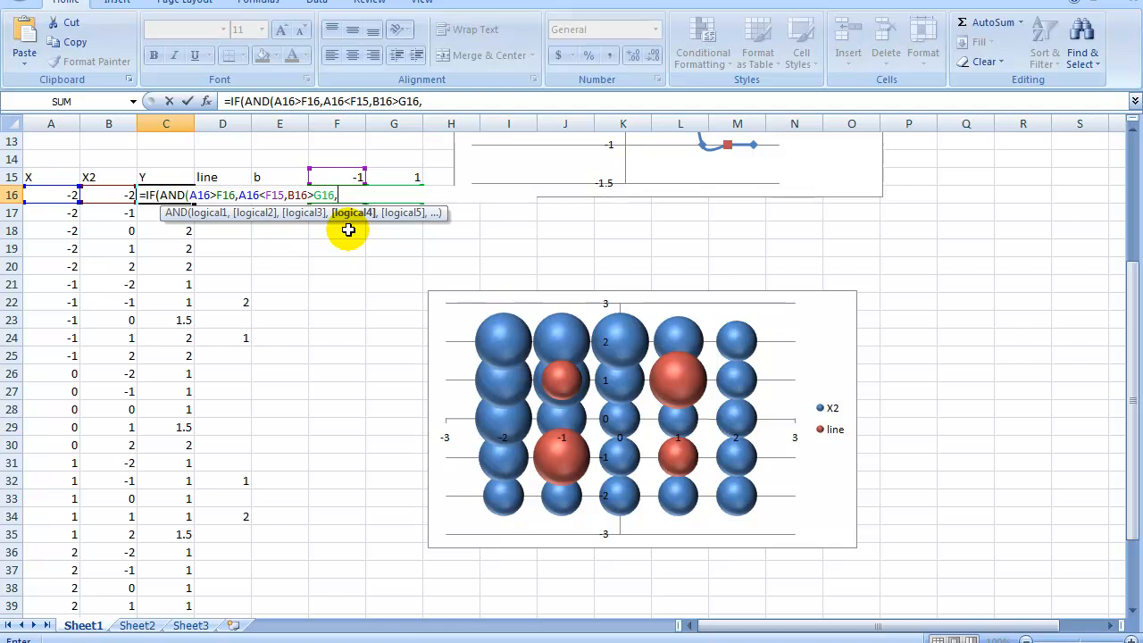
# Add B16<G15 as the fourth condition and close the AND function.
pyautogui.click(95, 195)
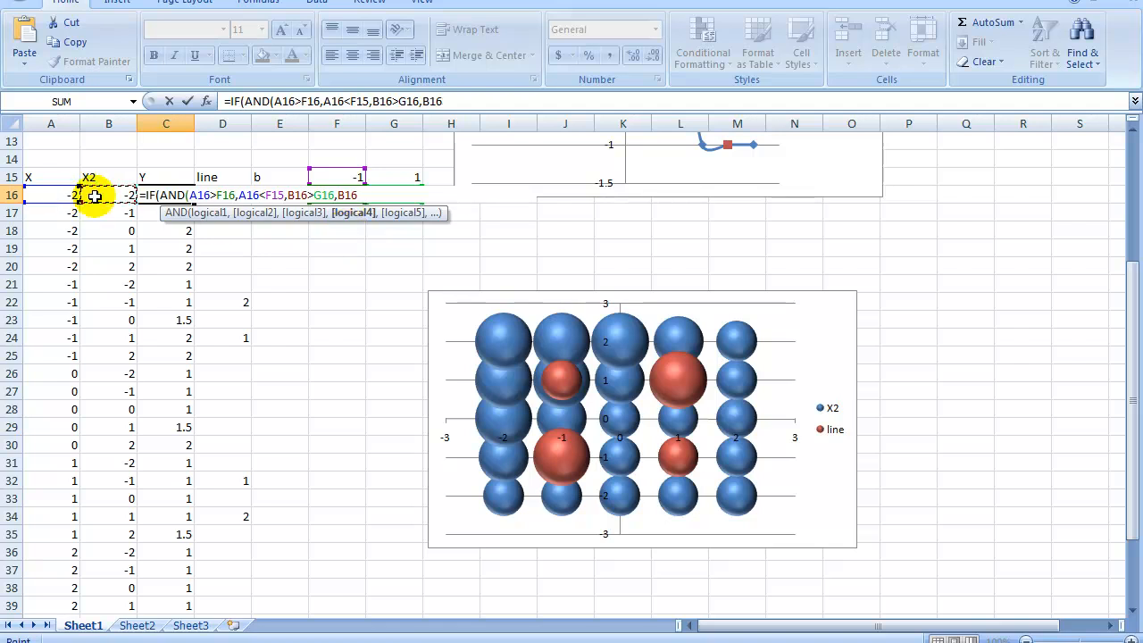
pyautogui.write('<')
pyautogui.click(392, 177)
pyautogui.write(')')
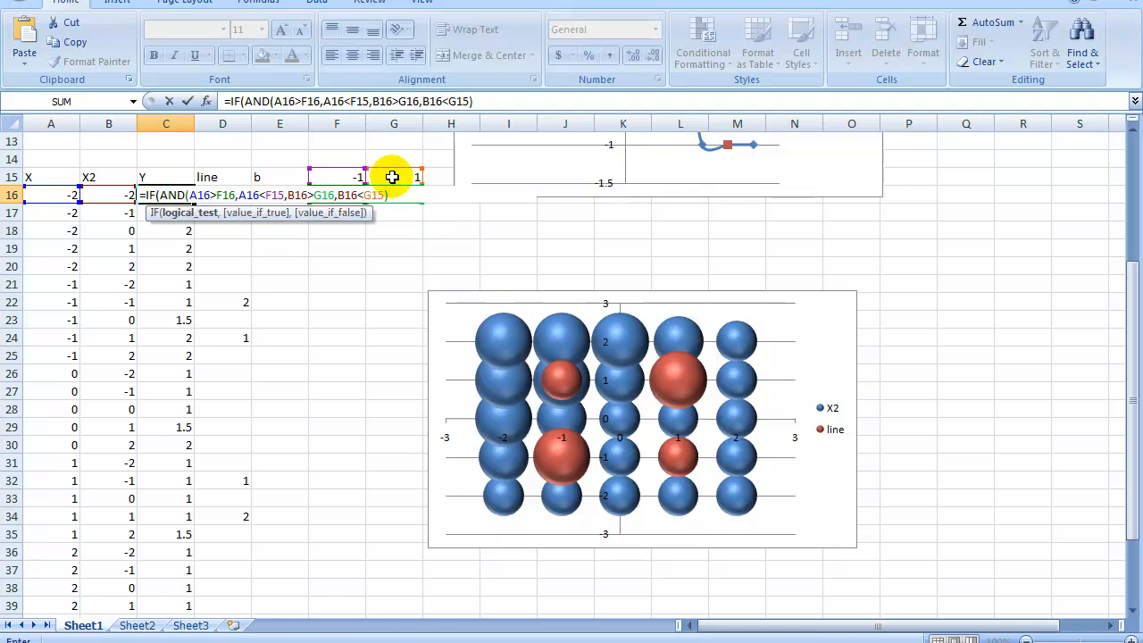
# Complete the C16 formula to return 2 if true and 1 if false, and fill it down the Y column.
pyautogui.write(',')
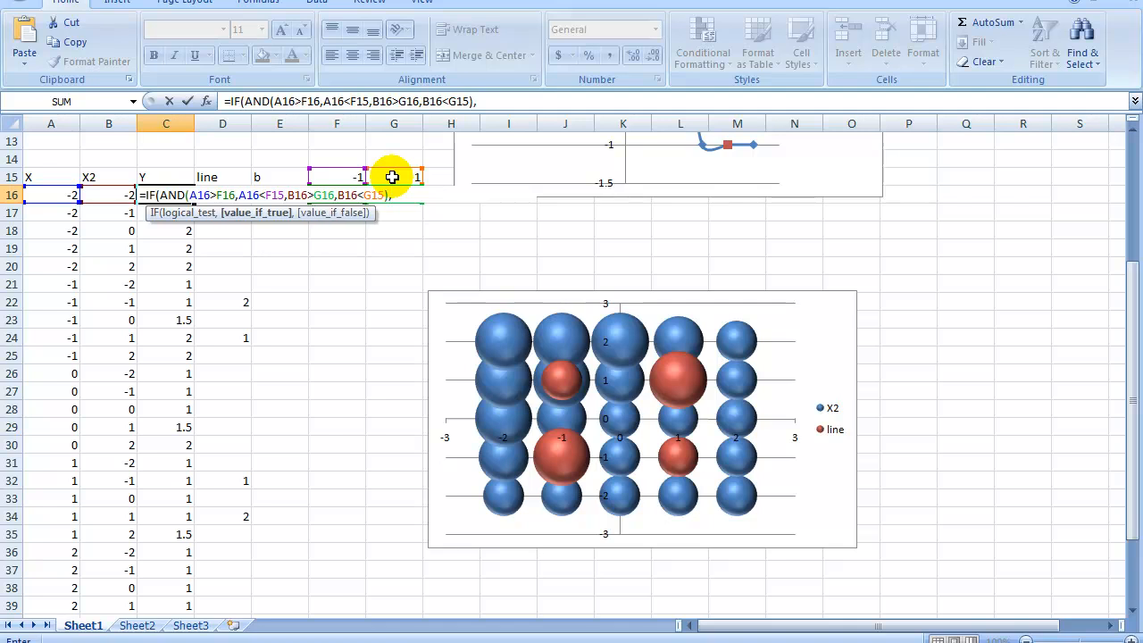
pyautogui.write('1')
pyautogui.press('BackSpace')
pyautogui.write('2,1')
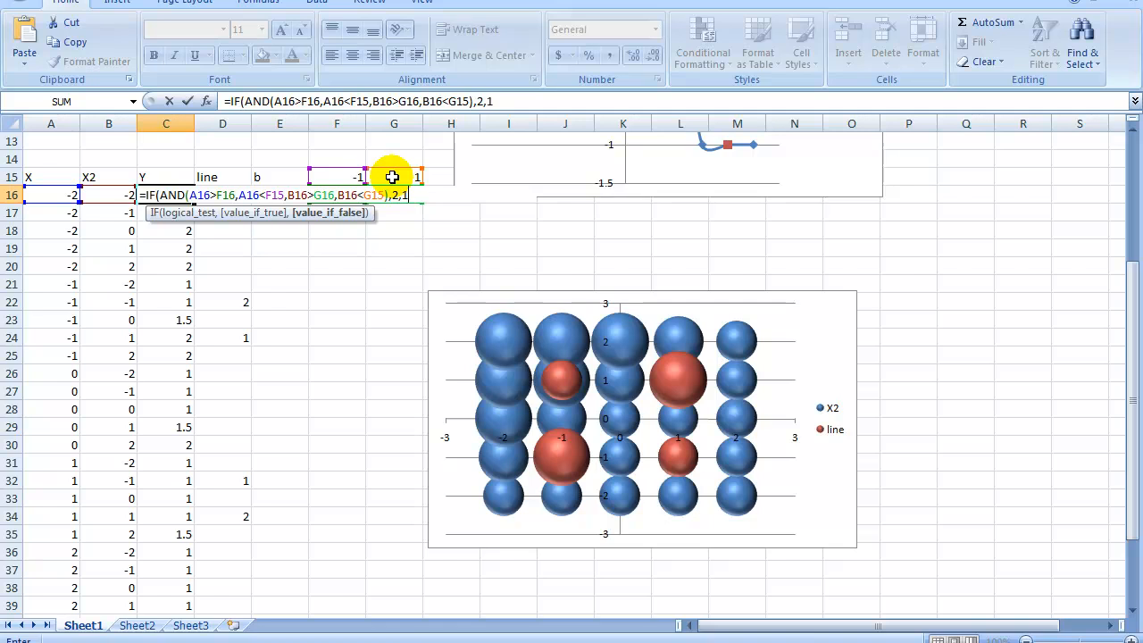
pyautogui.write(')')
pyautogui.press('Return')
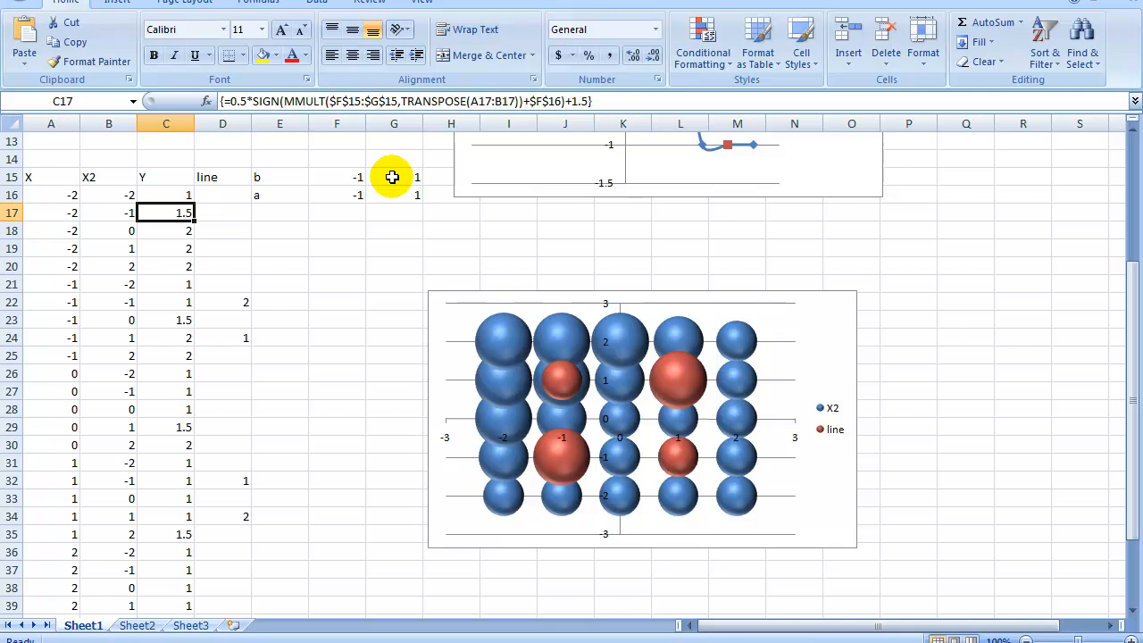
pyautogui.click(184, 195)
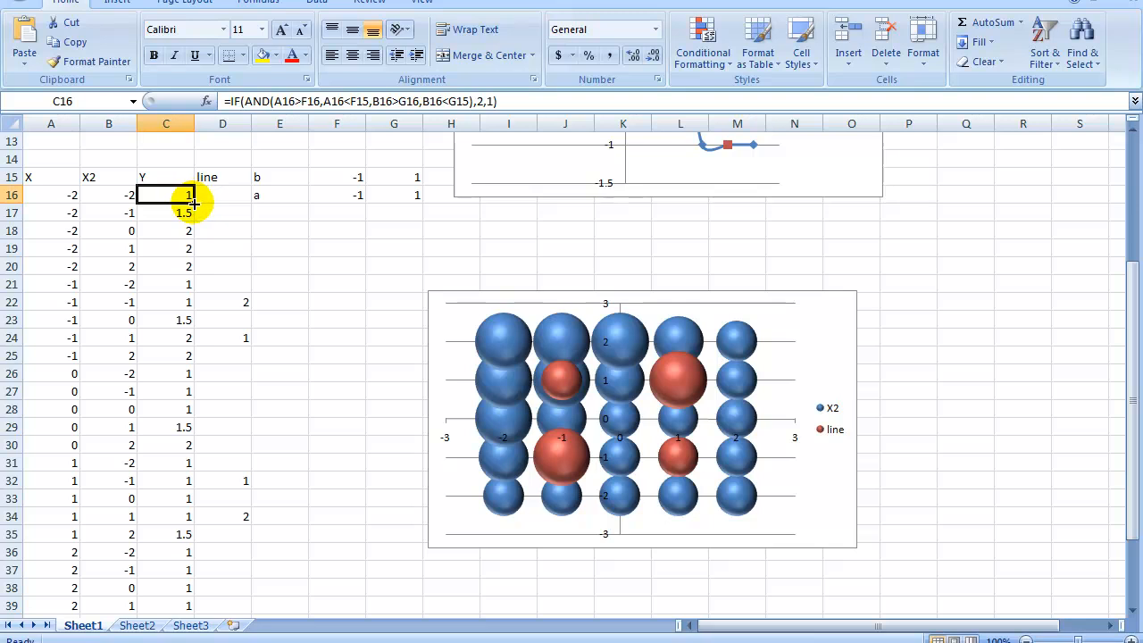
pyautogui.doubleClick(193, 201)
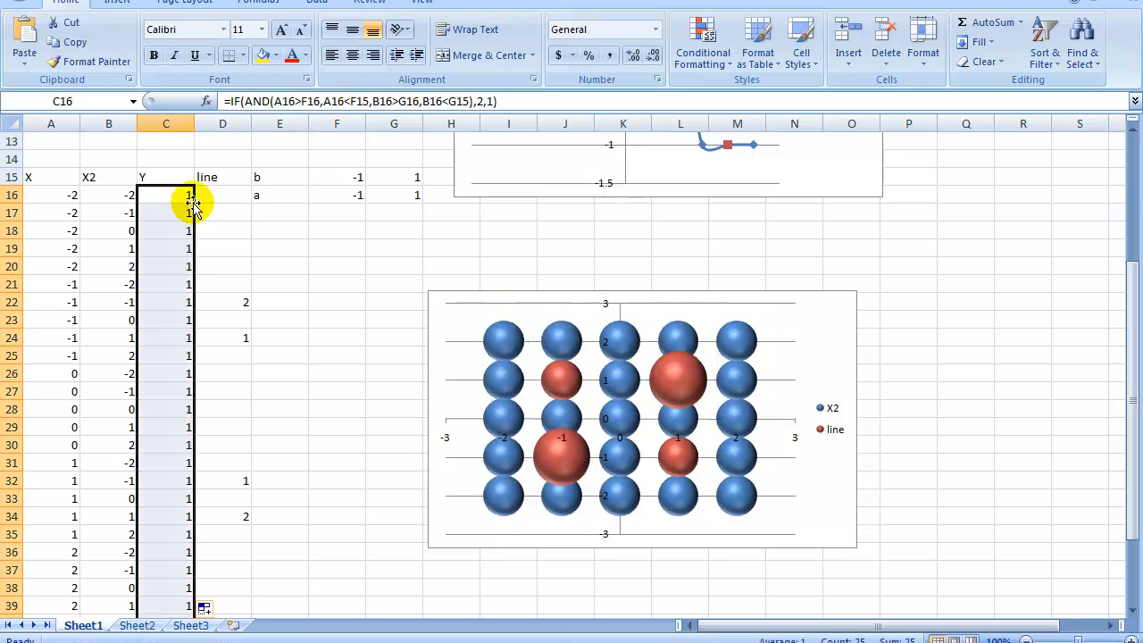
# Examine the cell references in the copied formulas of the first several Y cells below C16.
pyautogui.press('Down')
pyautogui.press('Down')
pyautogui.press('Down')
pyautogui.press('Down')
pyautogui.press('Down')
pyautogui.press('Down')
pyautogui.press('Down')
pyautogui.press('Up')
pyautogui.press('Up')
pyautogui.press('Up')
pyautogui.press('Up')
pyautogui.press('Up')
pyautogui.press('Up')
pyautogui.press('Up')
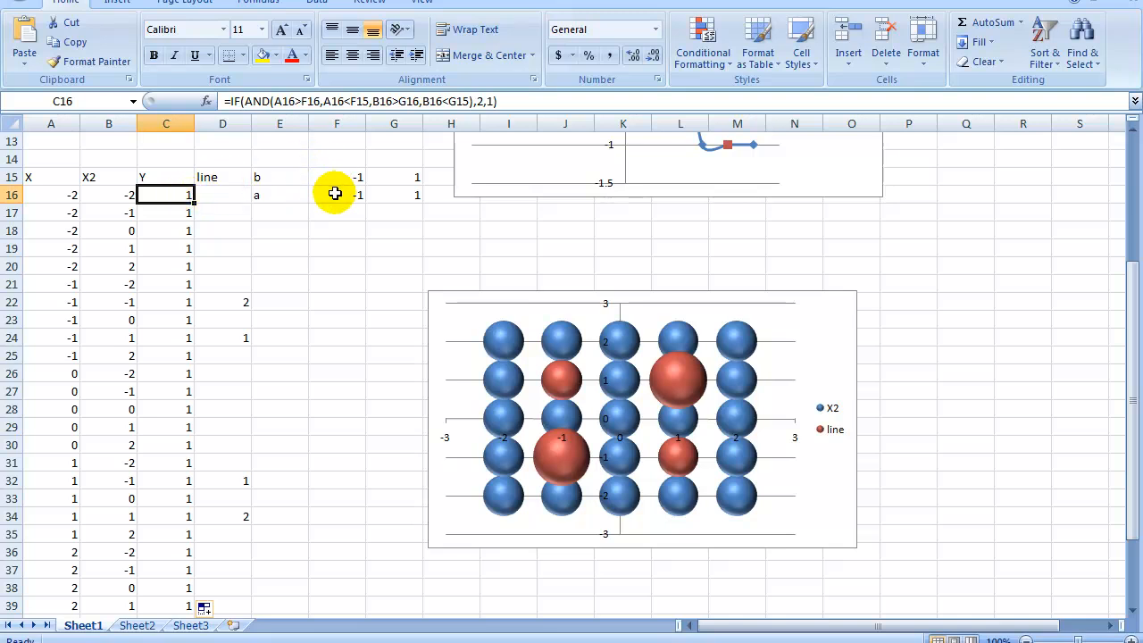
# Make the F16 and F15 references in the C16 formula absolute, as $F$16 and $F$15.
pyautogui.click(309, 101)
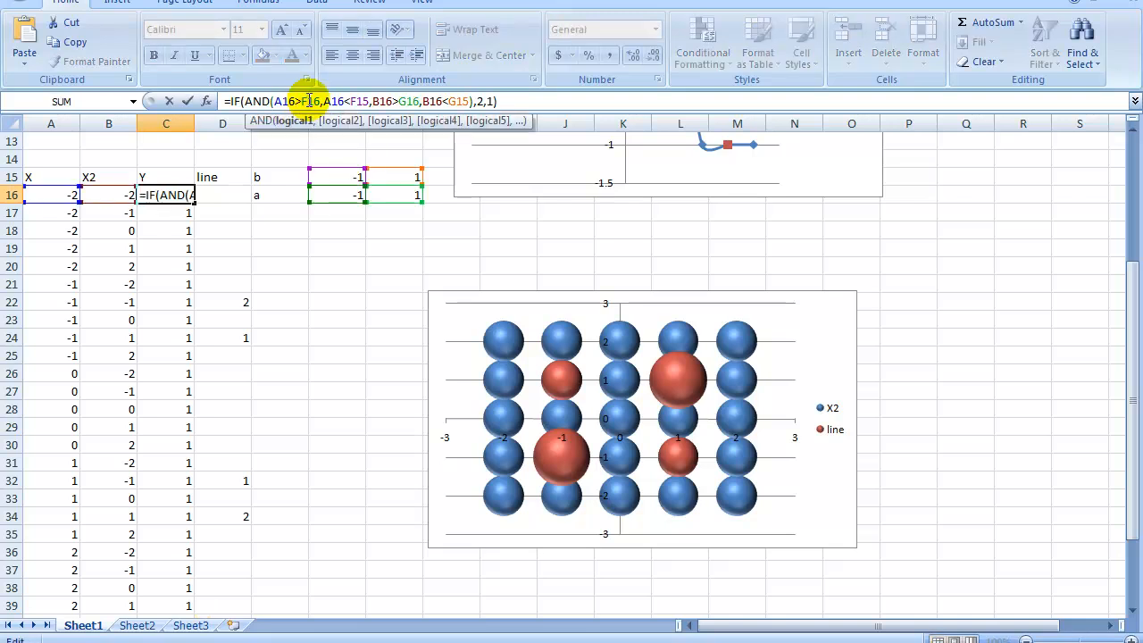
pyautogui.press('F4')
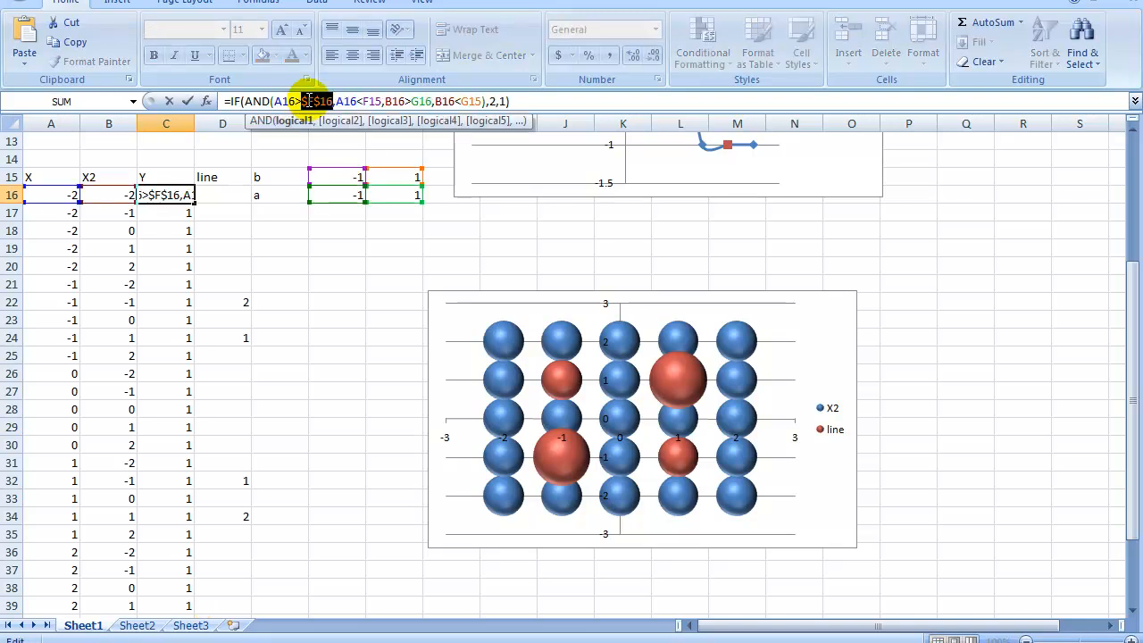
pyautogui.click(370, 100)
pyautogui.press('F4')
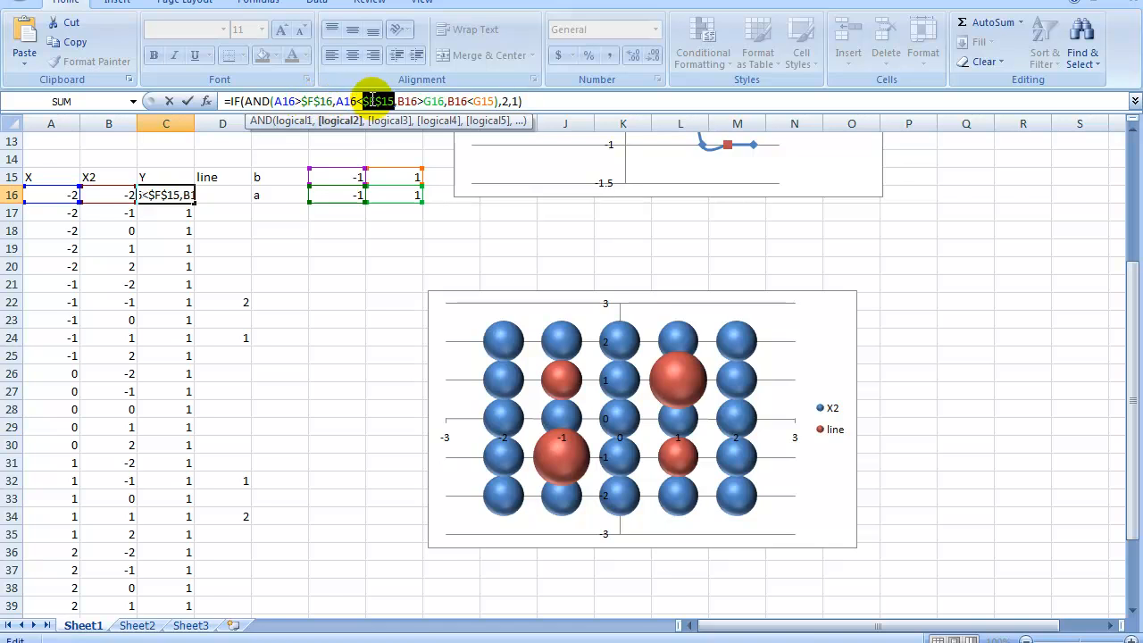
pyautogui.click(432, 100)
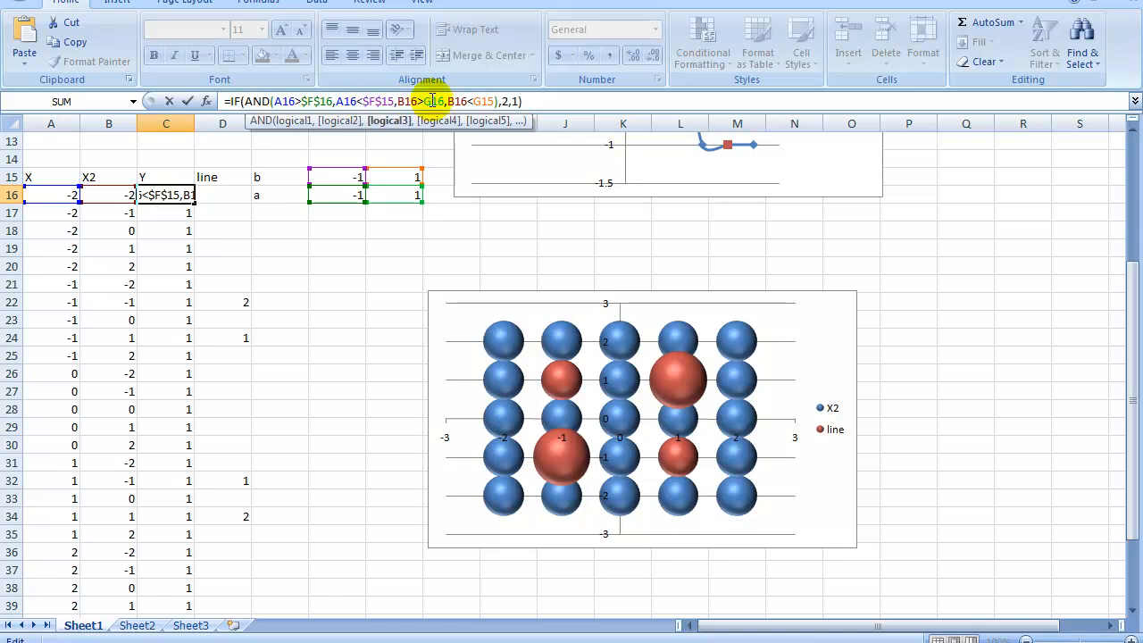
pyautogui.press('Return')
pyautogui.press('F5')
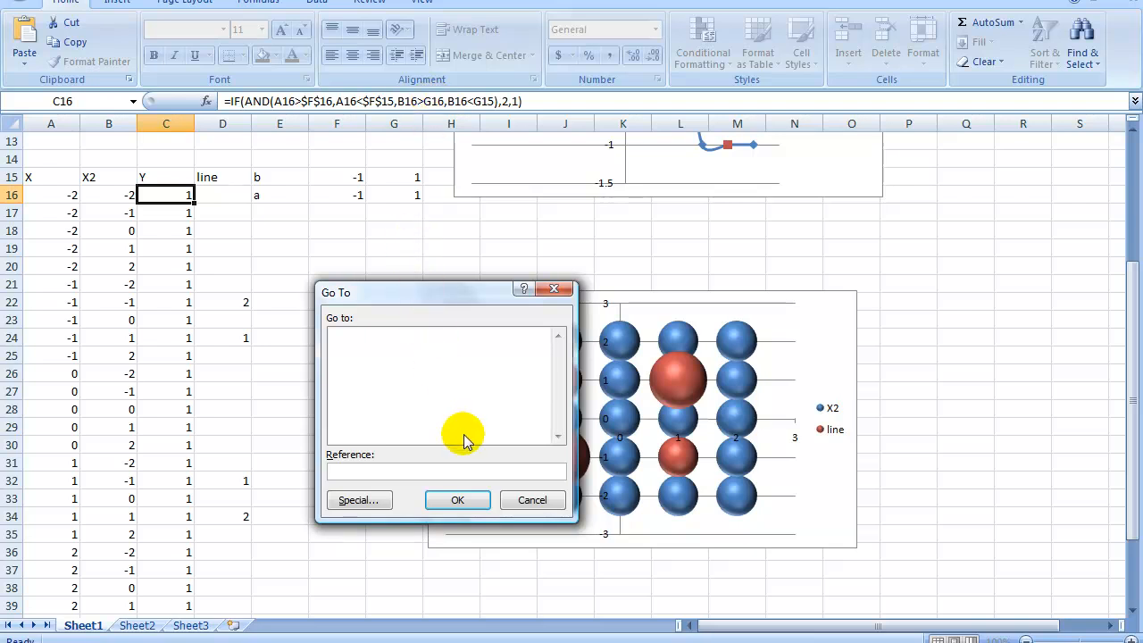
pyautogui.click(514, 503)
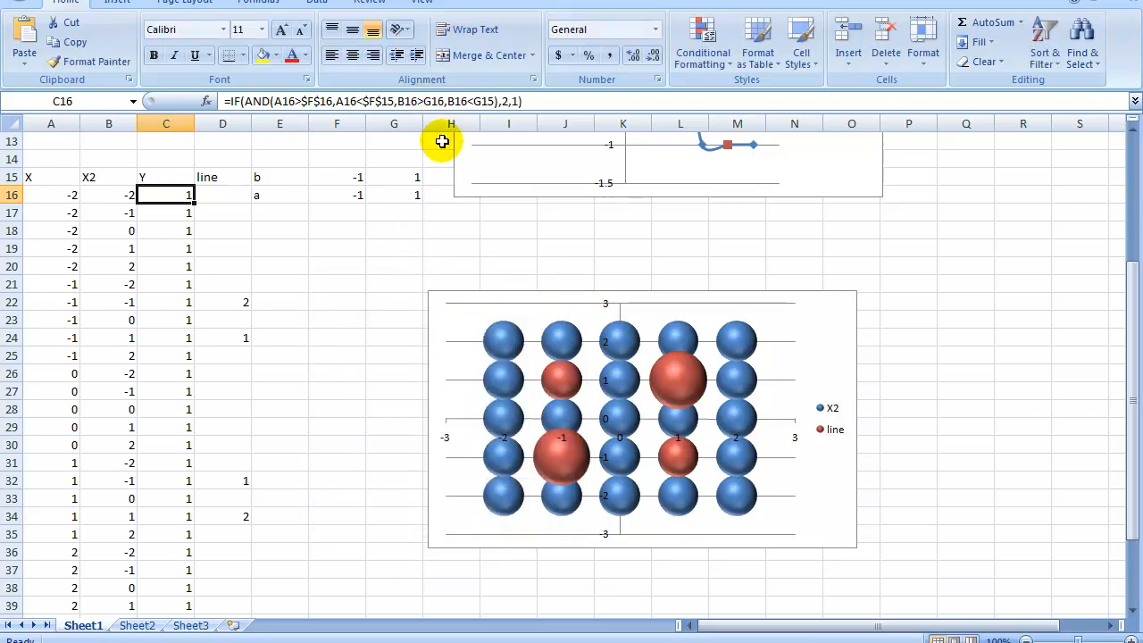
# Make the G16 and G15 references in the C16 formula absolute, as $G$16 and $G$15, and fill the formula down the Y column.
pyautogui.click(432, 101)
pyautogui.press('F4')
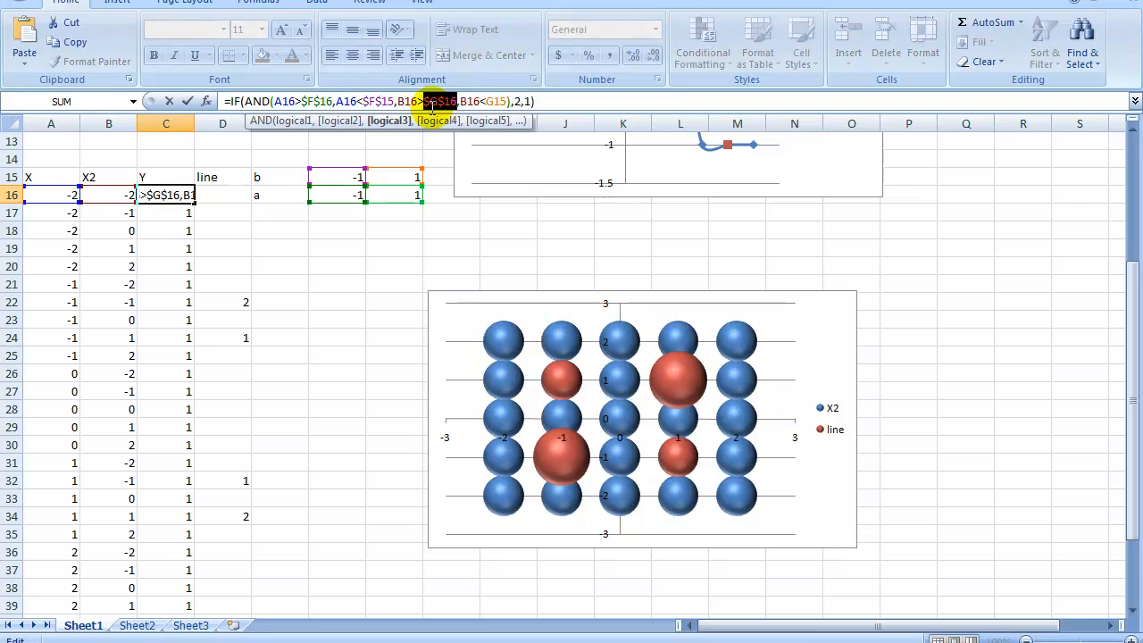
pyautogui.click(493, 100)
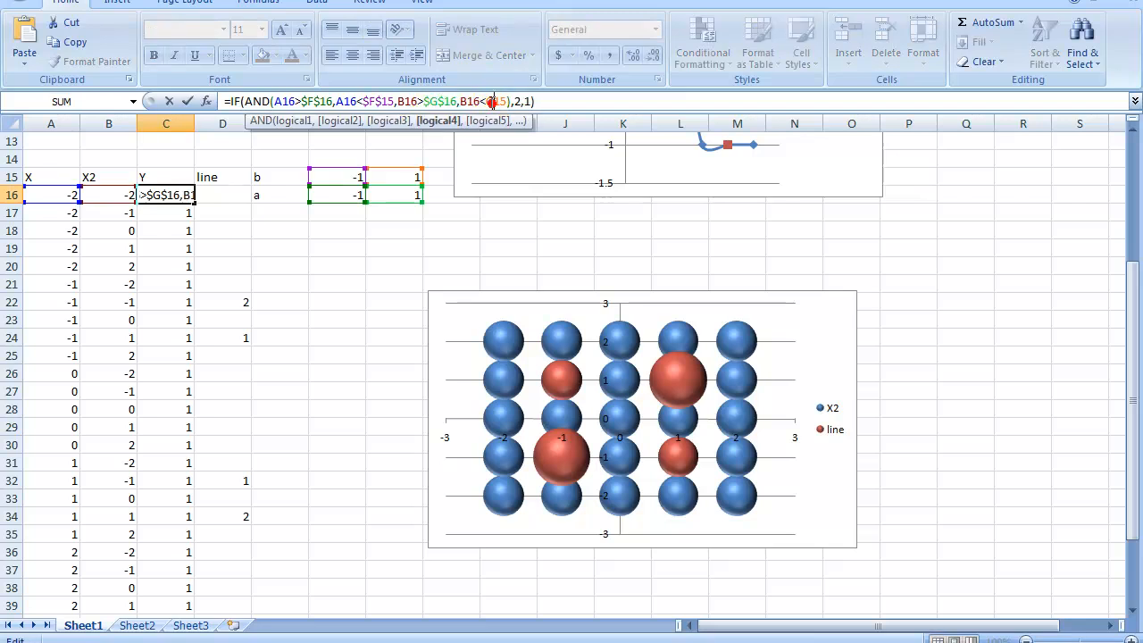
pyautogui.press('F4')
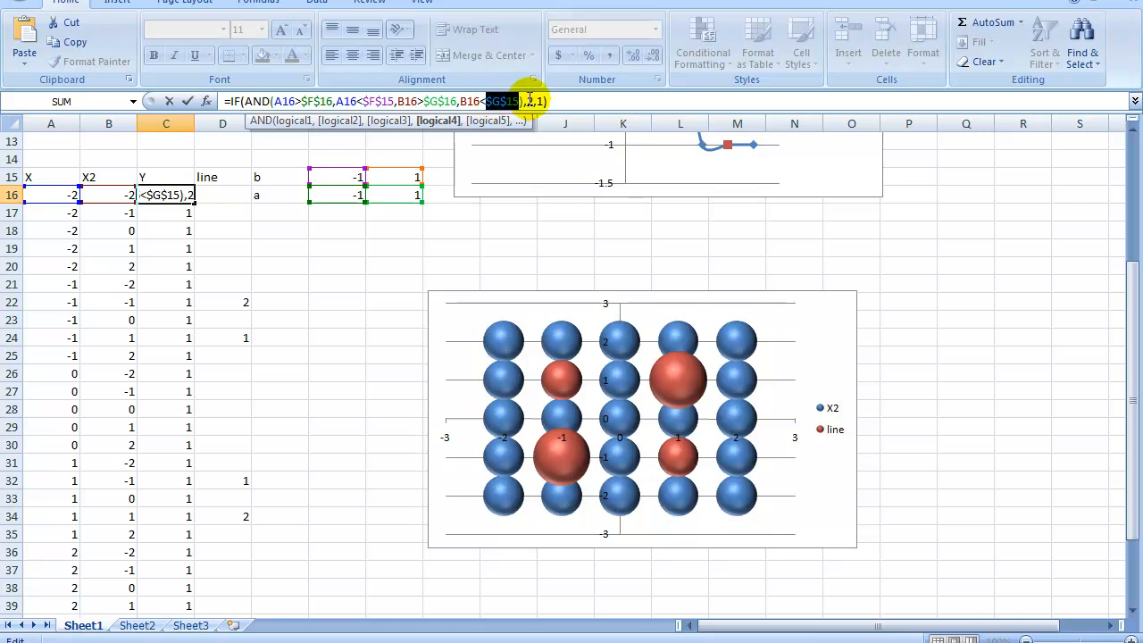
pyautogui.press('Return')
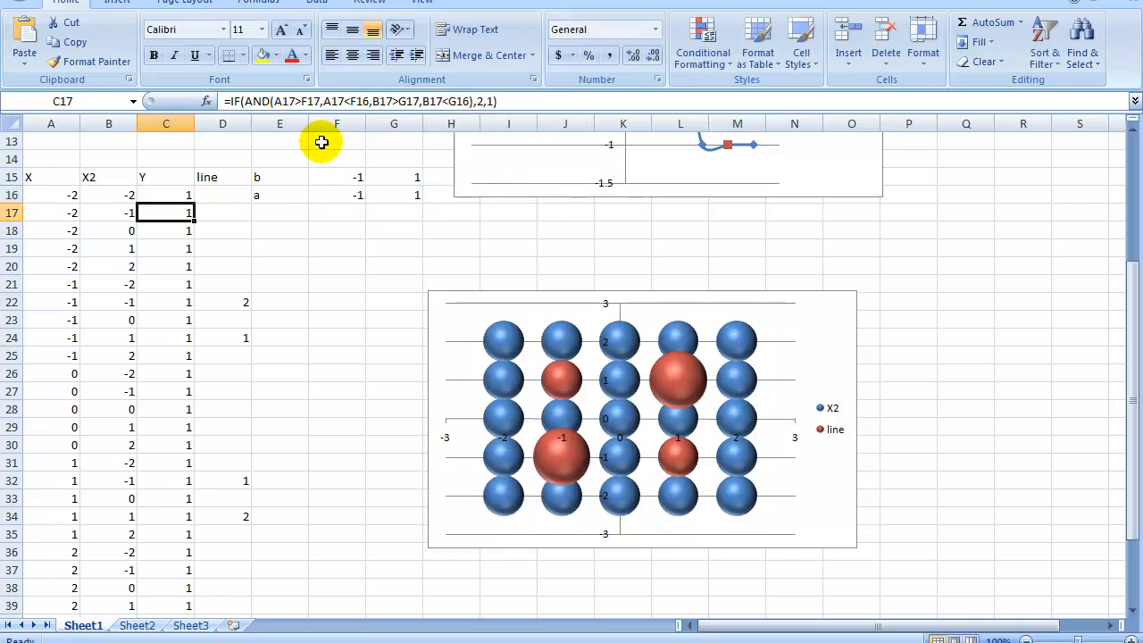
pyautogui.click(174, 194)
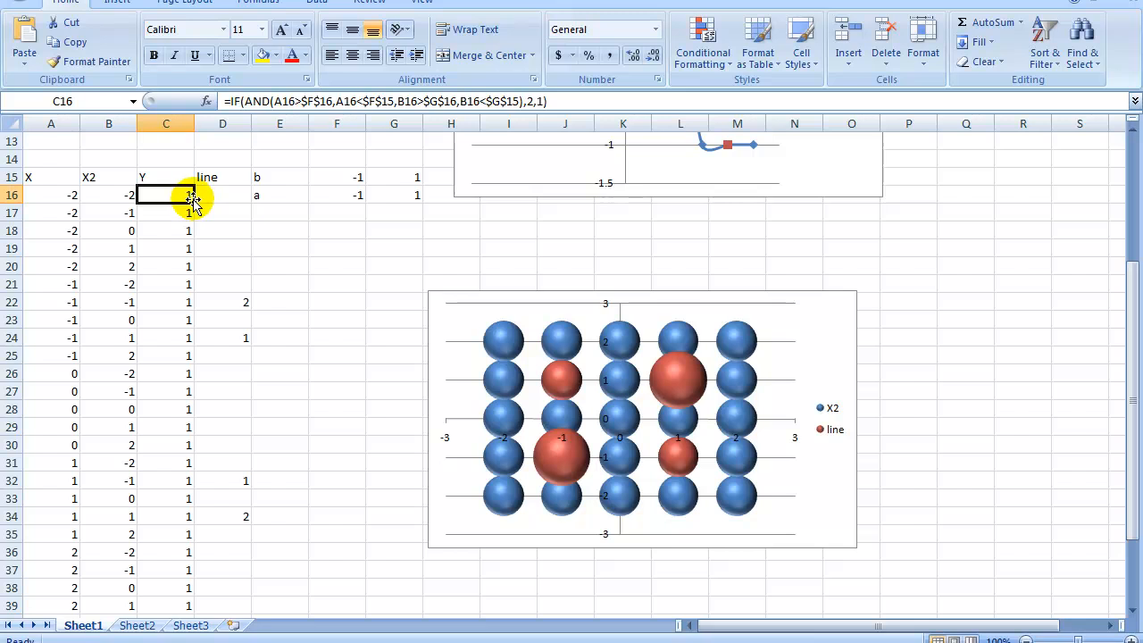
pyautogui.doubleClick(193, 201)
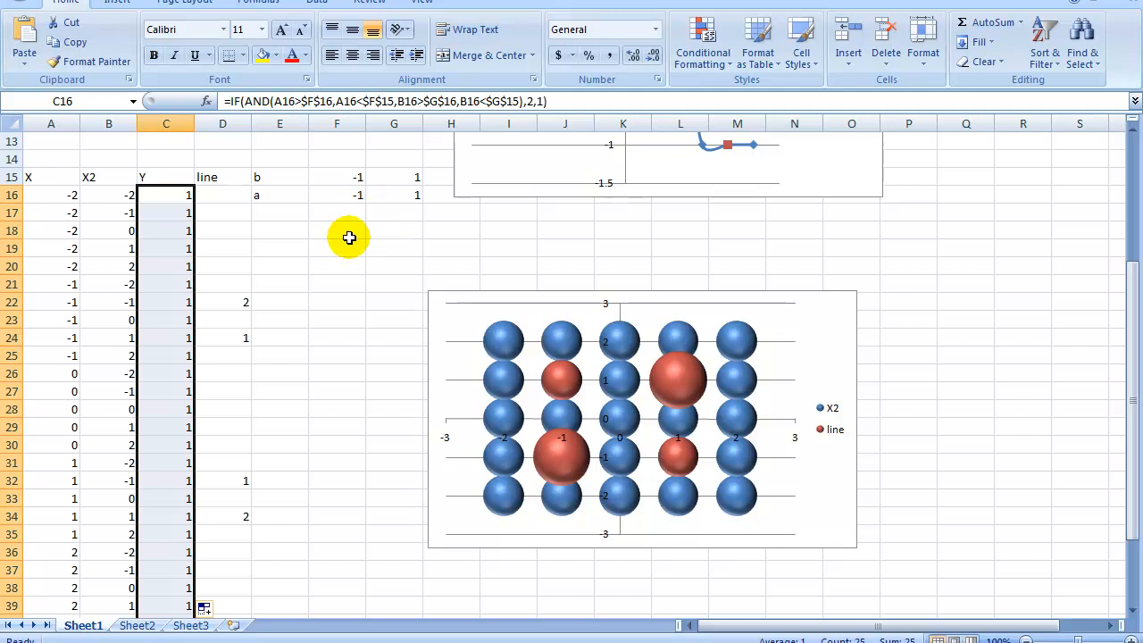
# Examine the cell references in the copied Y formulas, checking C17, C26 and C28 against the b and a bounds.
pyautogui.click(168, 213)
pyautogui.click(168, 213)
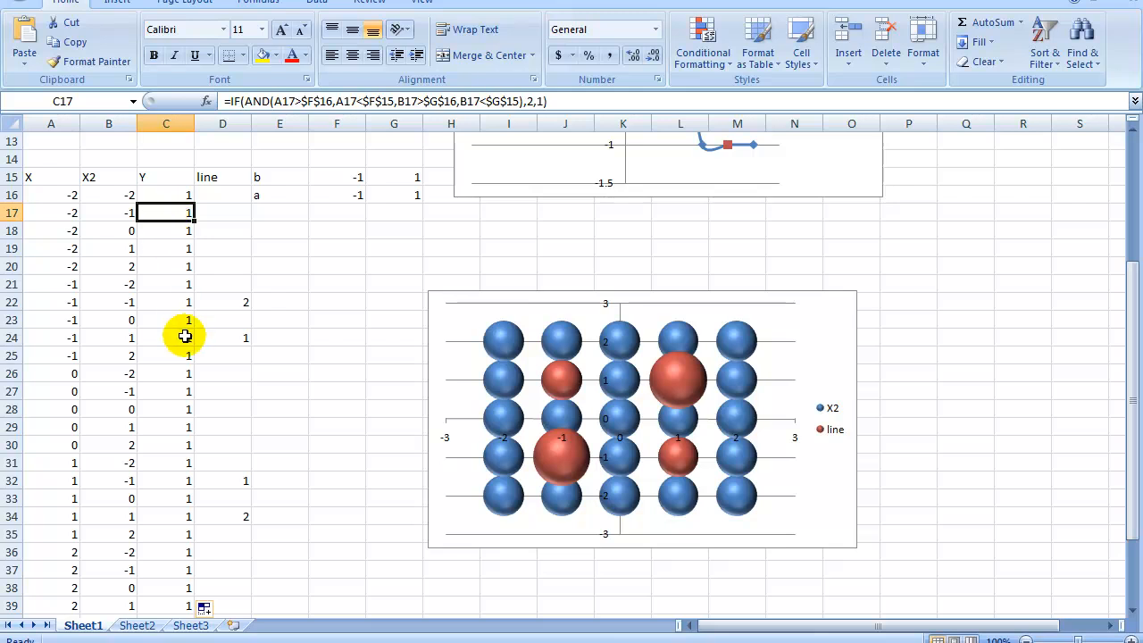
pyautogui.click(172, 370)
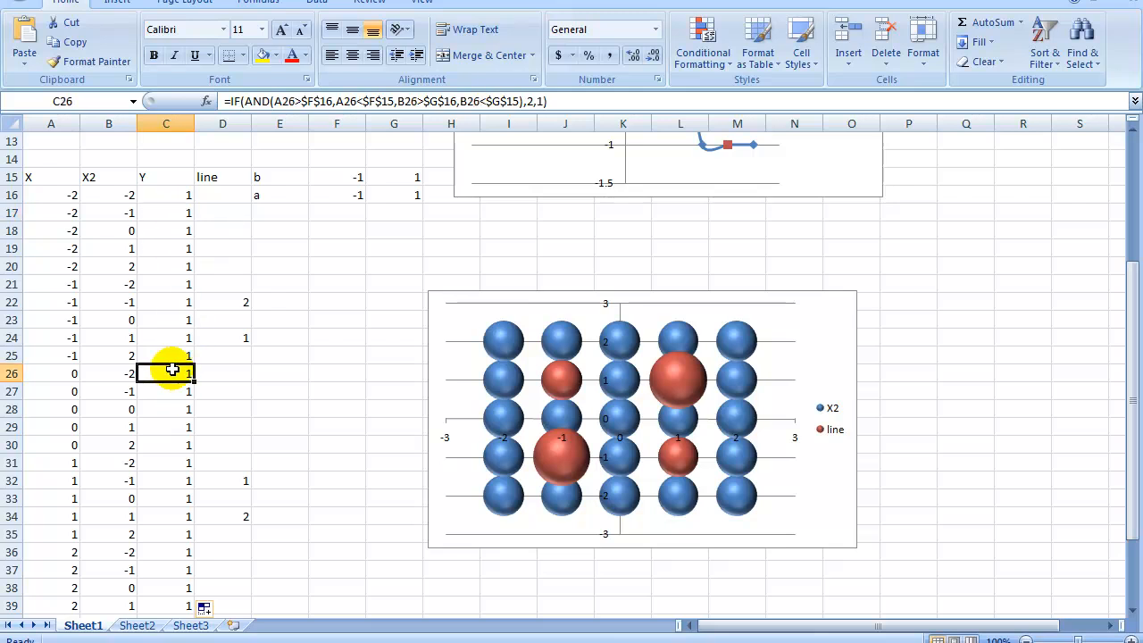
pyautogui.click(174, 411)
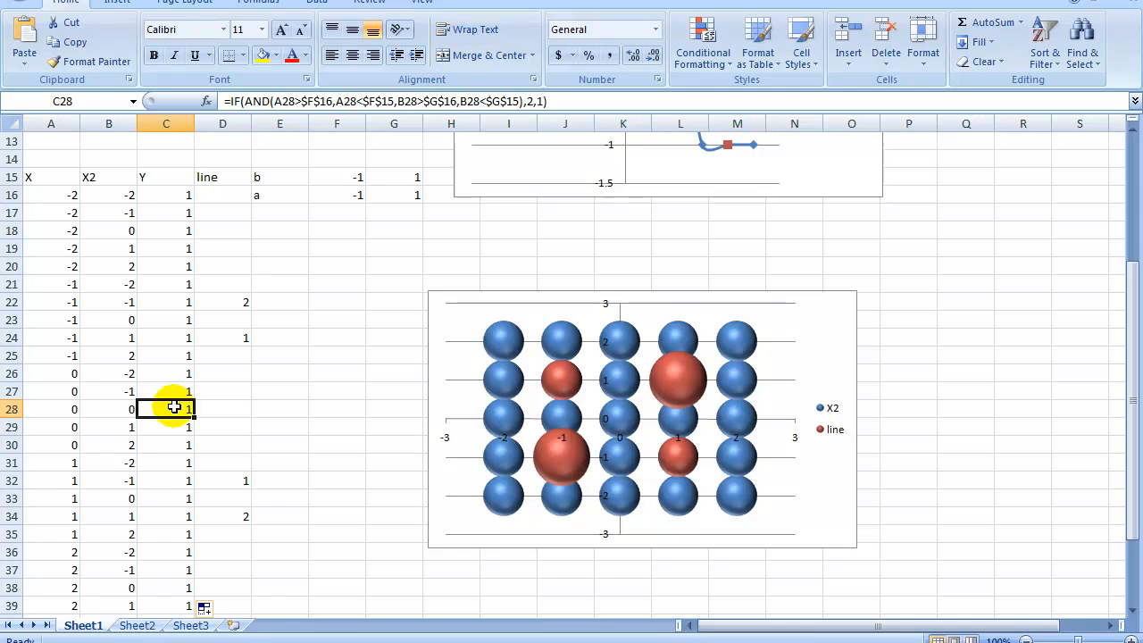
pyautogui.doubleClick(174, 409)
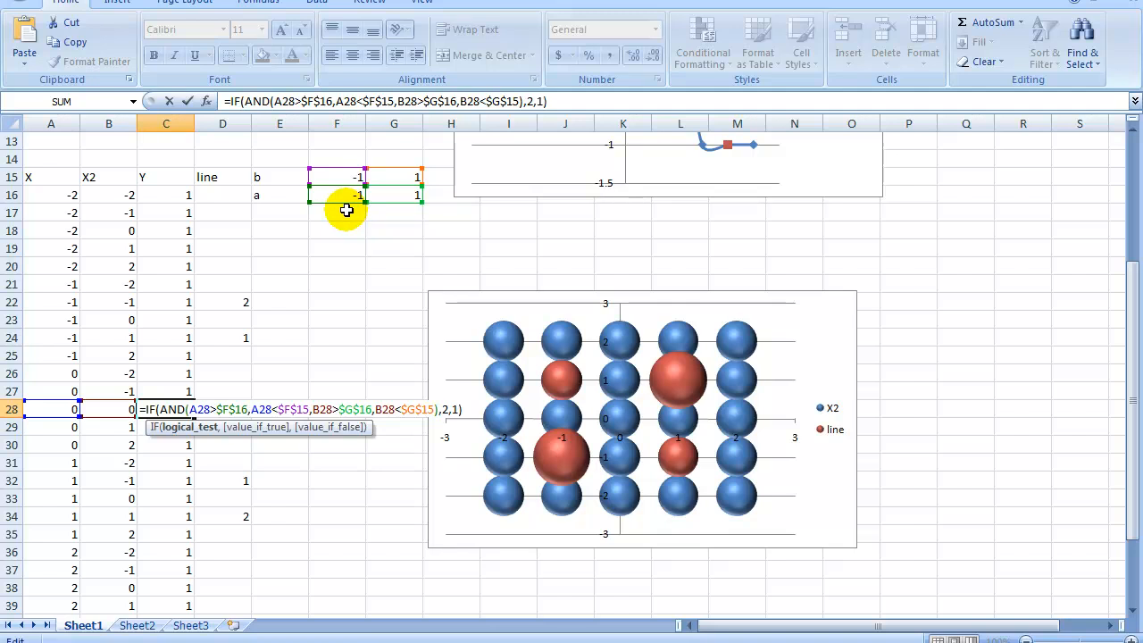
pyautogui.hotkey('ctrl', 'Return')
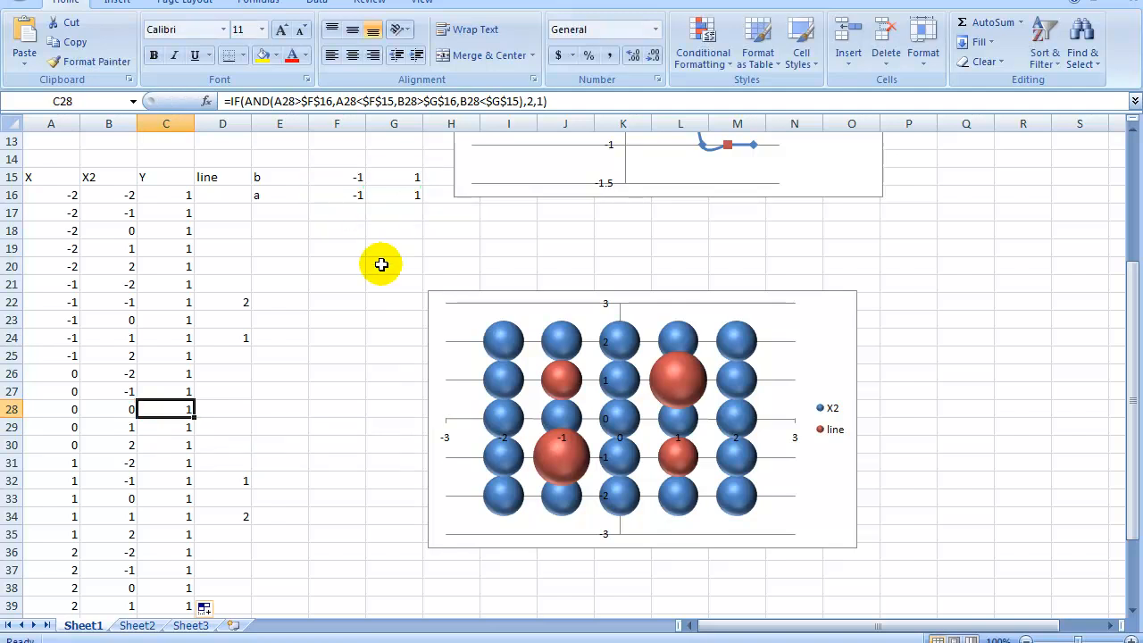
# Correct the bounds by setting the second a value in G16 to -1 and the first b value in F15 to 1.
pyautogui.click(401, 195)
pyautogui.write('-1')
pyautogui.press('Up')
pyautogui.press('Left')
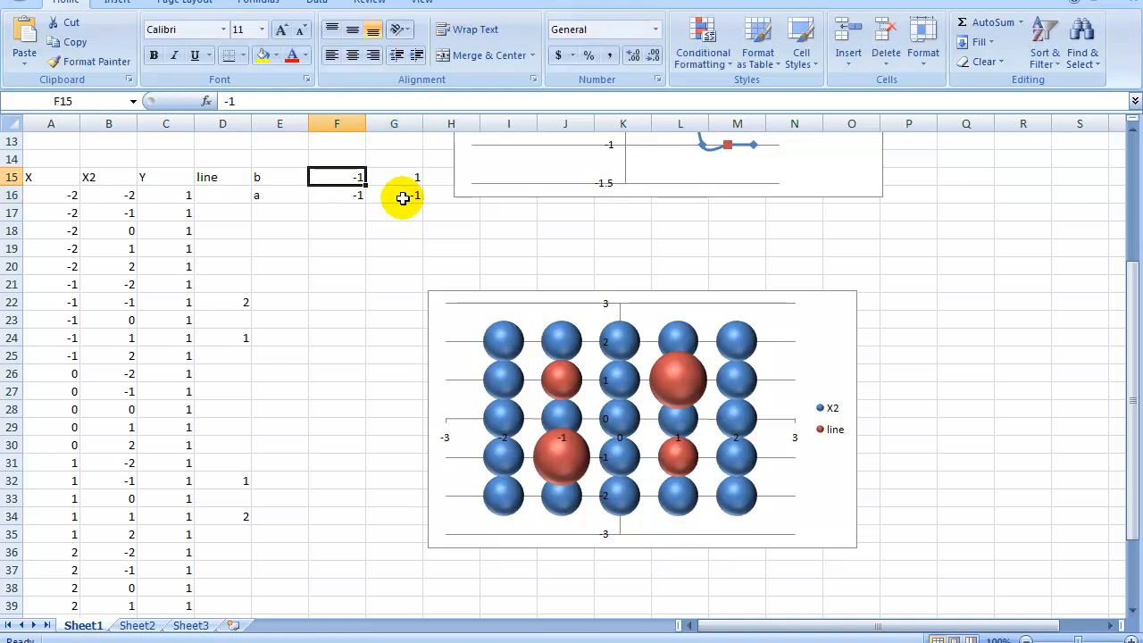
pyautogui.write('1')
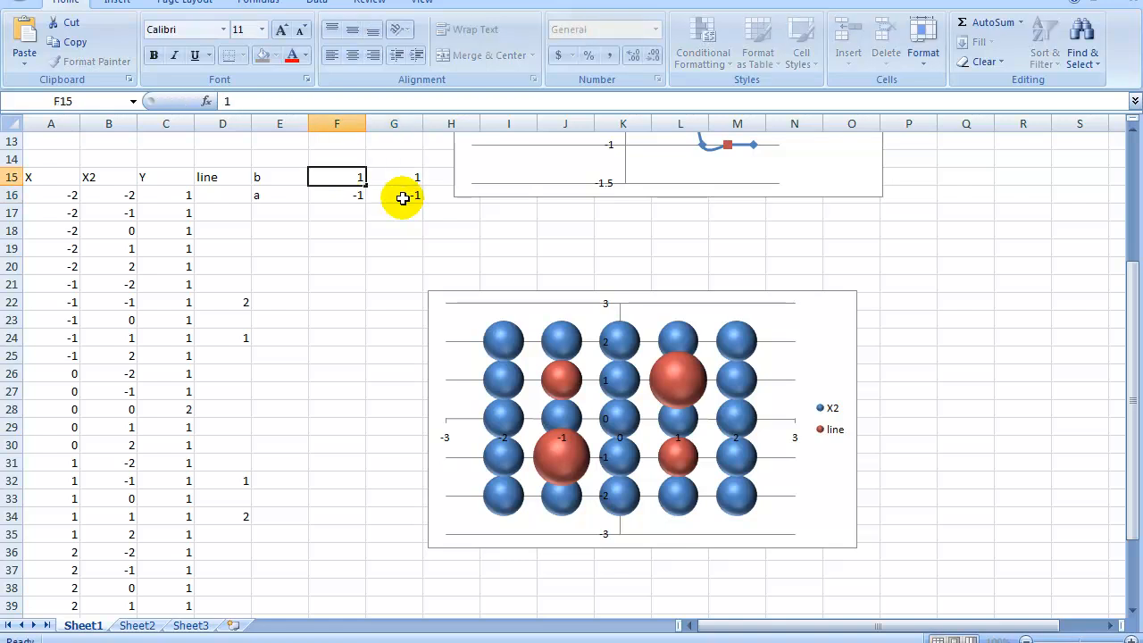
pyautogui.press('Return')
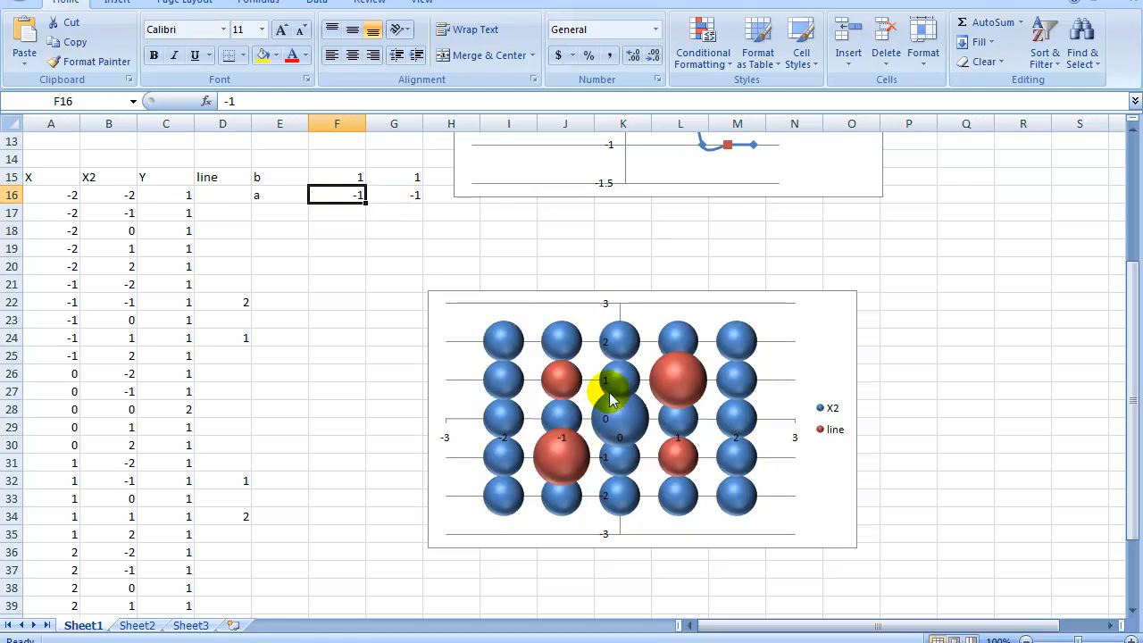
# Make all four comparisons in the C16 formula inclusive, using >= for the a bounds and <= for the b bounds.
pyautogui.click(176, 194)
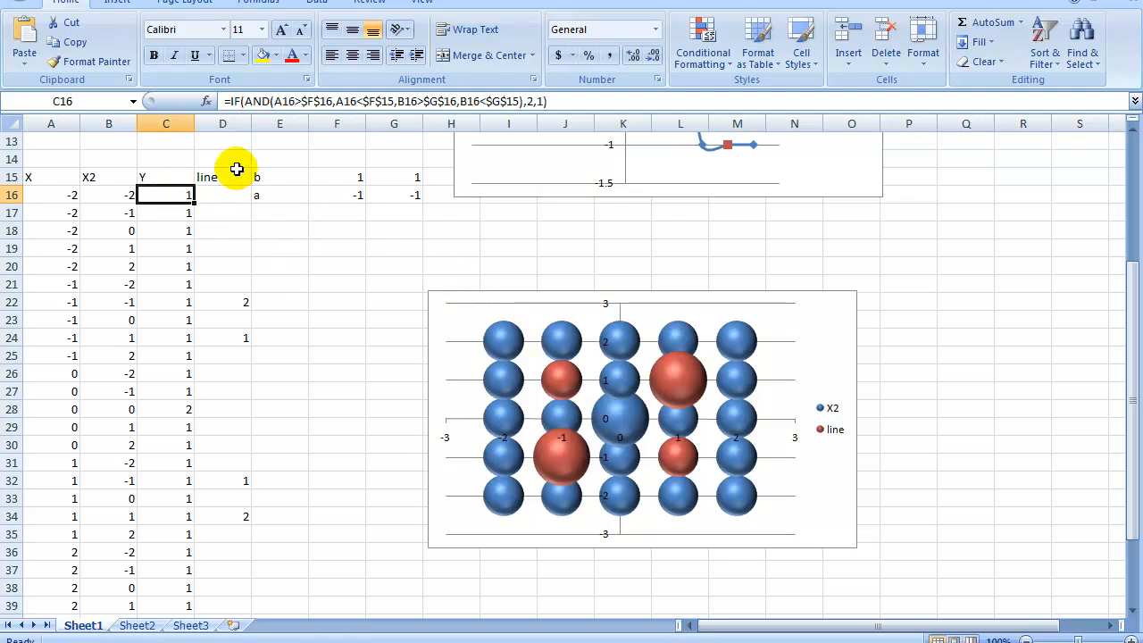
pyautogui.click(301, 102)
pyautogui.click(302, 101)
pyautogui.write('=')
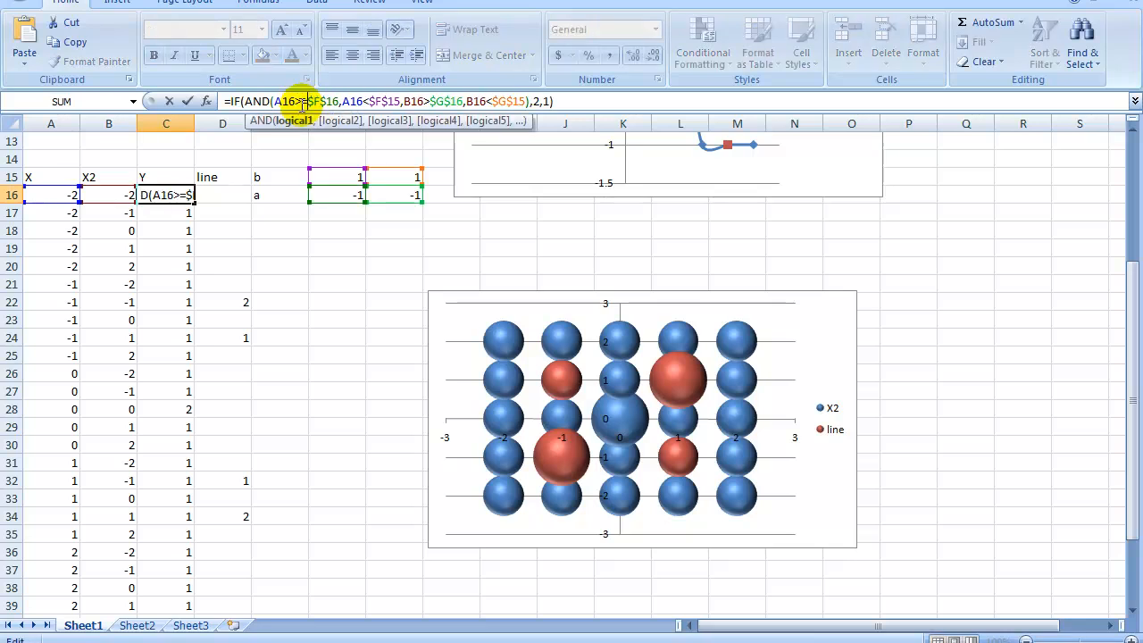
pyautogui.click(369, 103)
pyautogui.write('=')
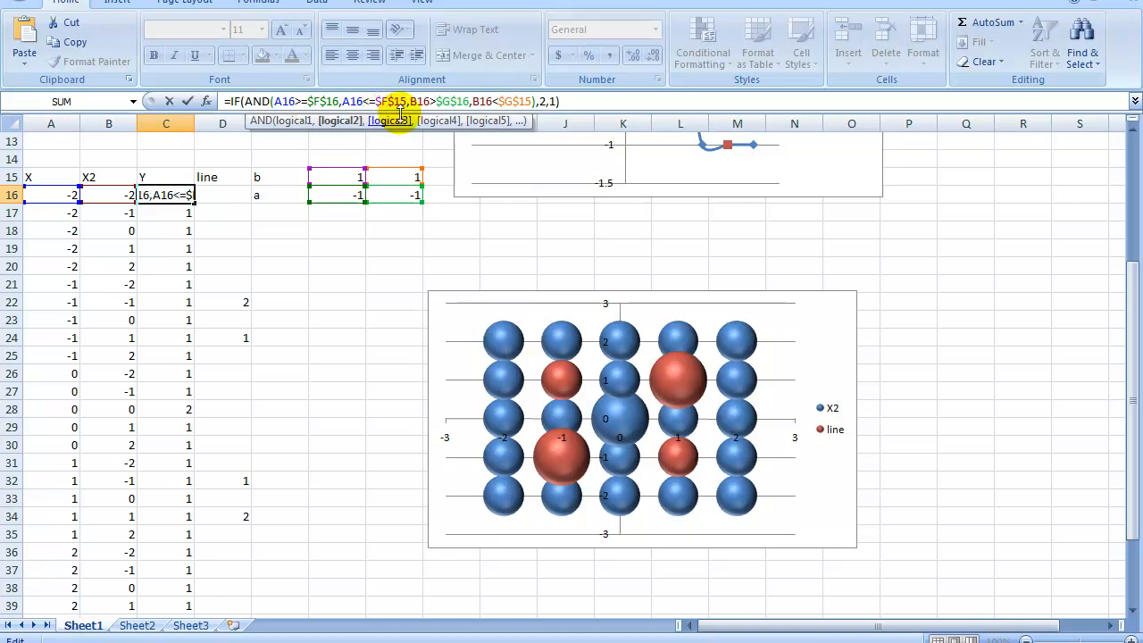
pyautogui.click(437, 101)
pyautogui.write('=')
pyautogui.click(505, 101)
pyautogui.write('=')
pyautogui.press('Return')
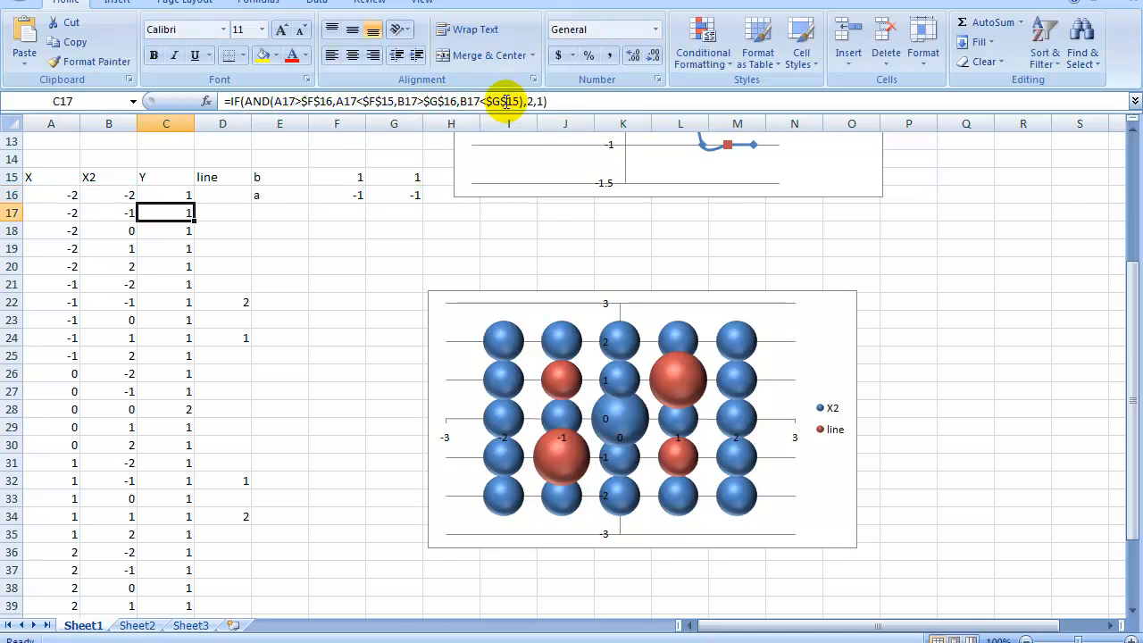
# Fill the inclusive C16 formula down the whole Y column.
pyautogui.click(183, 195)
pyautogui.moveTo(194, 204); pyautogui.dragTo(195, 205)
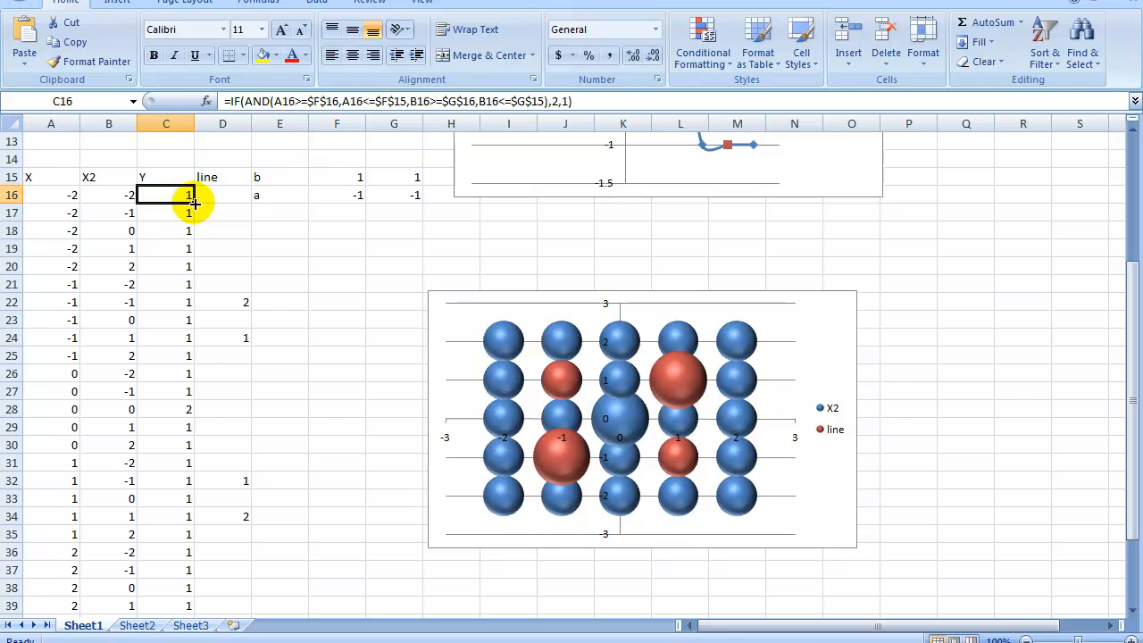
pyautogui.doubleClick(194, 204)
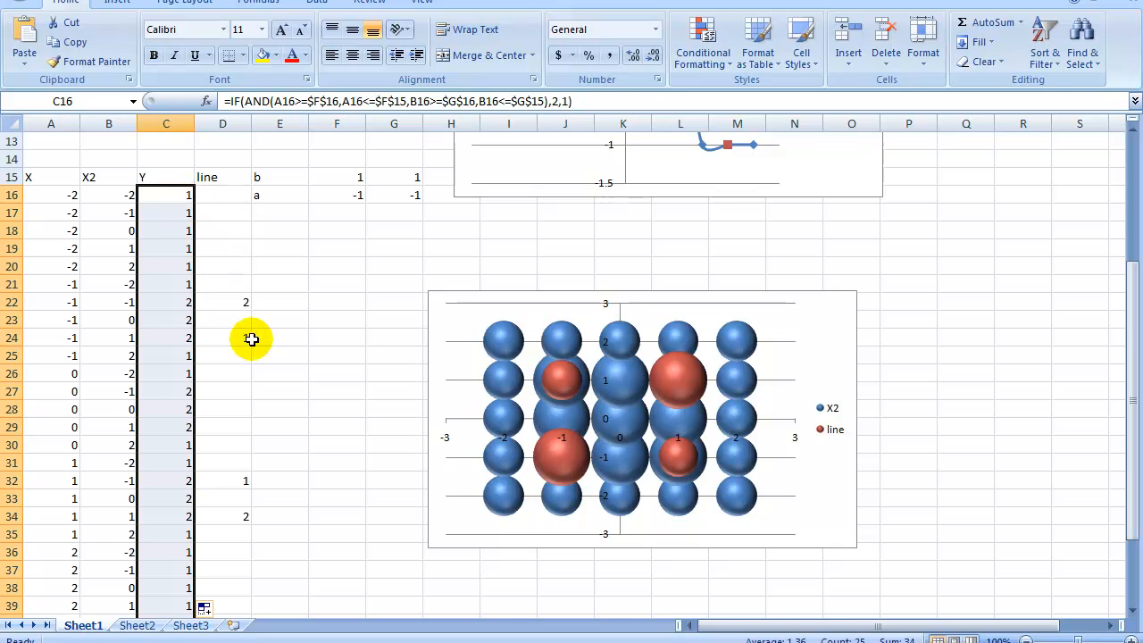
# Clear the line column's values in D22:D34.
pyautogui.moveTo(224, 301); pyautogui.dragTo(228, 512)
pyautogui.press('Delete')
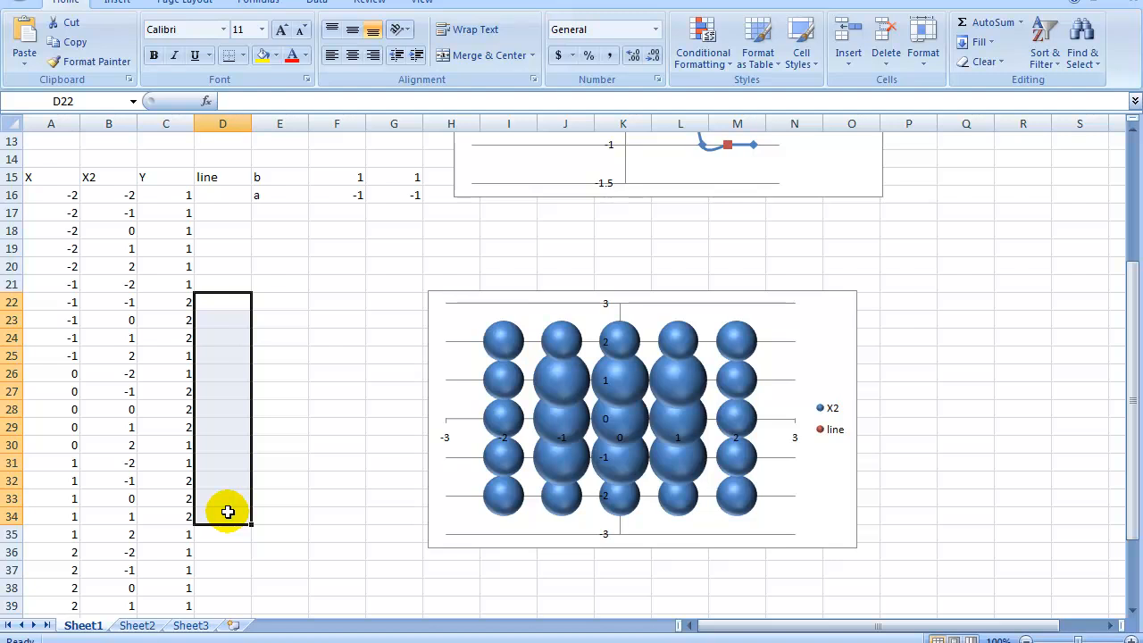
# Try 2 as the first b bound in F15, and set it back to 1.
pyautogui.click(344, 179)
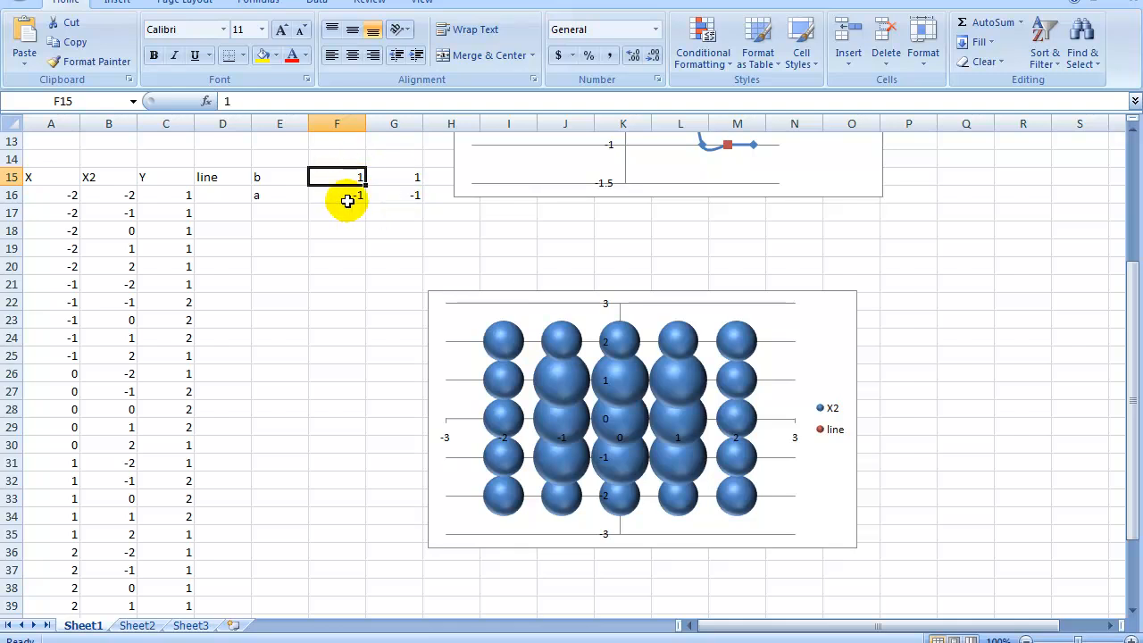
pyautogui.click(353, 177)
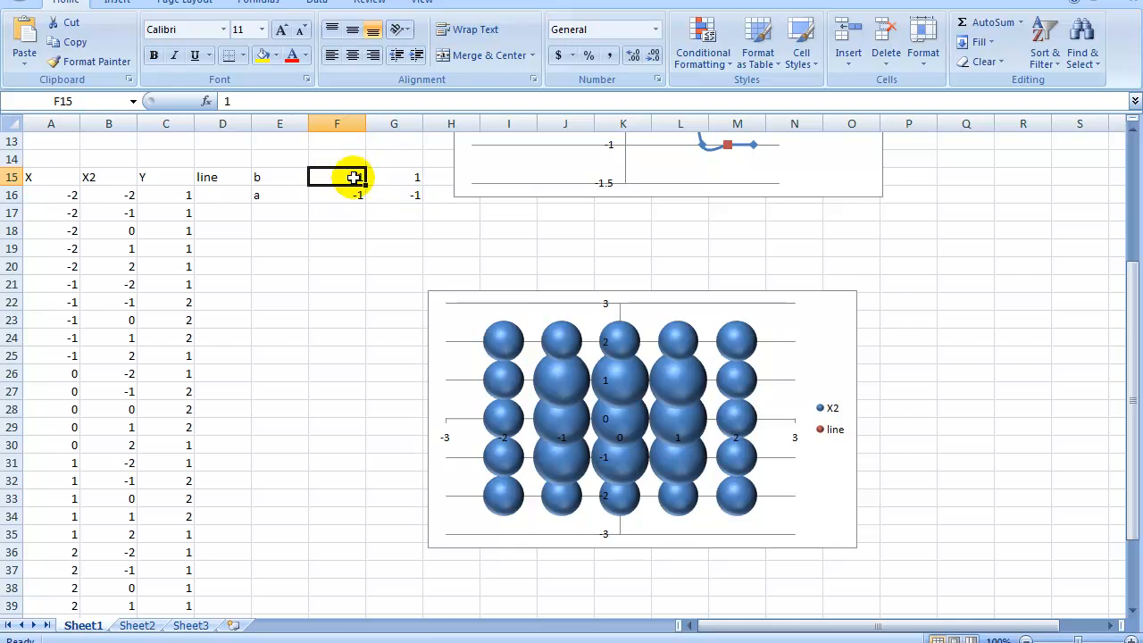
pyautogui.write('2')
pyautogui.press('Return')
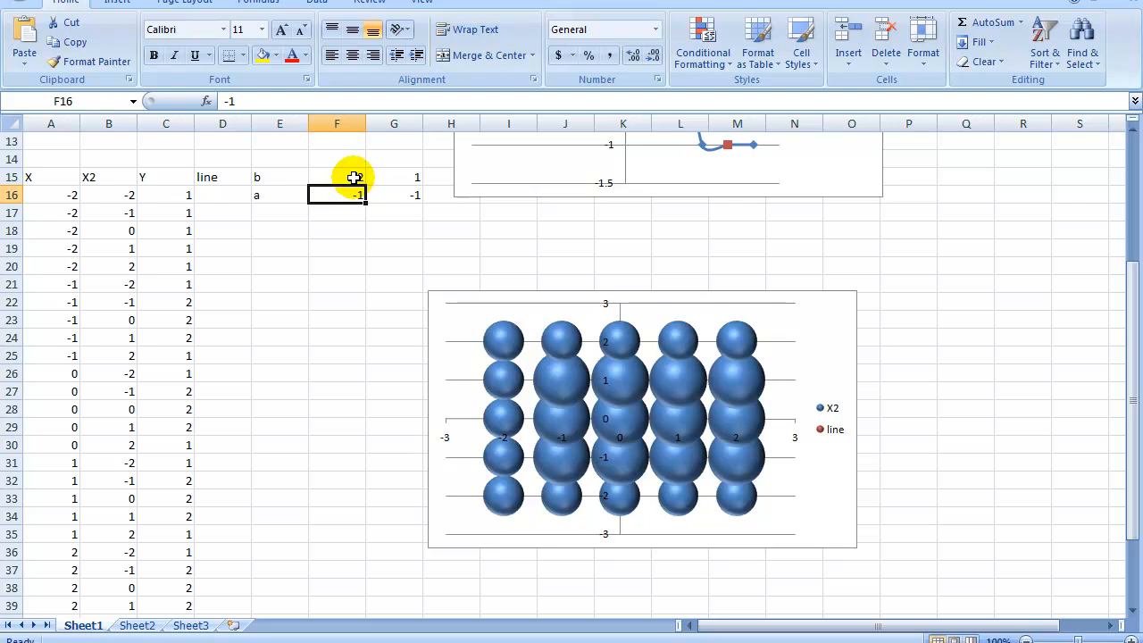
pyautogui.click(354, 176)
pyautogui.write('1')
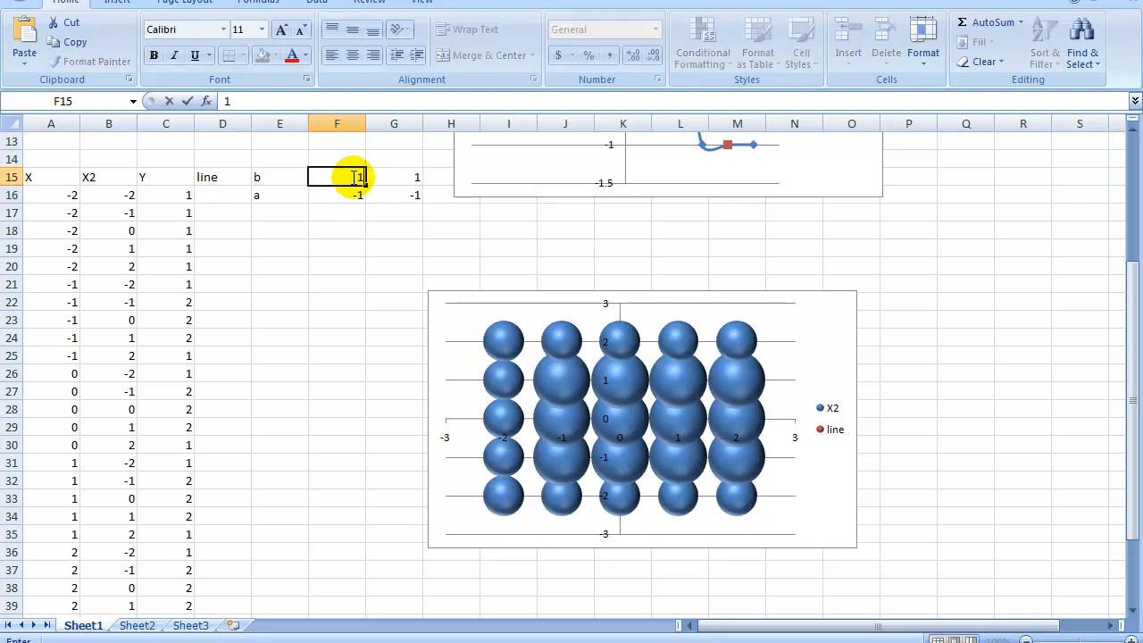
pyautogui.press('Return')
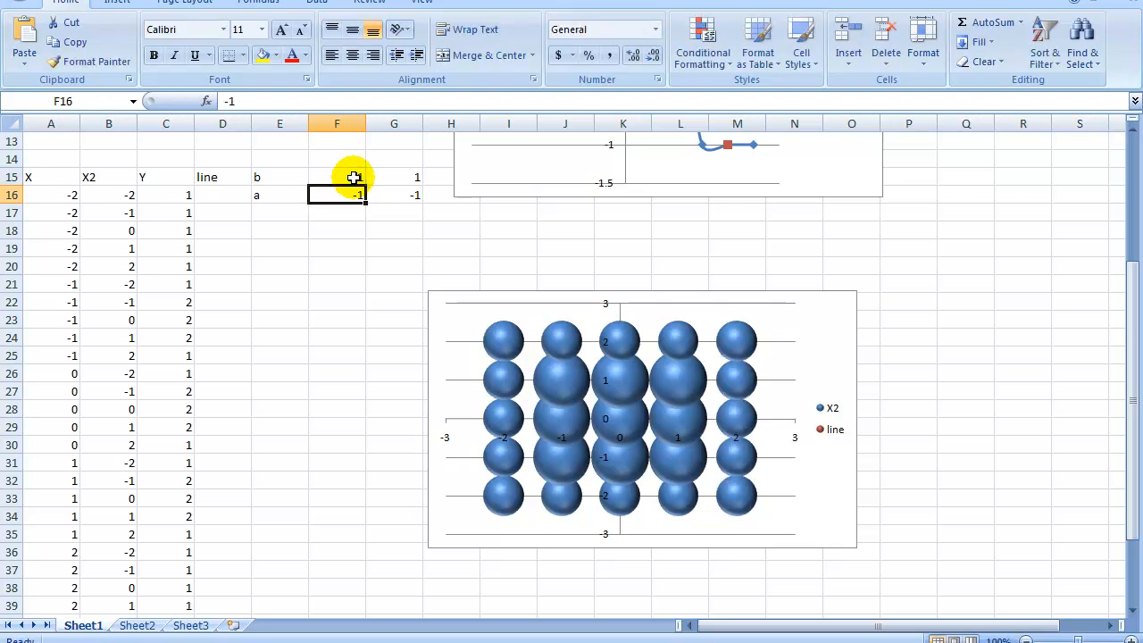
# Set the second b bound in G15 to 2.
pyautogui.press('Up')
pyautogui.press('Right')
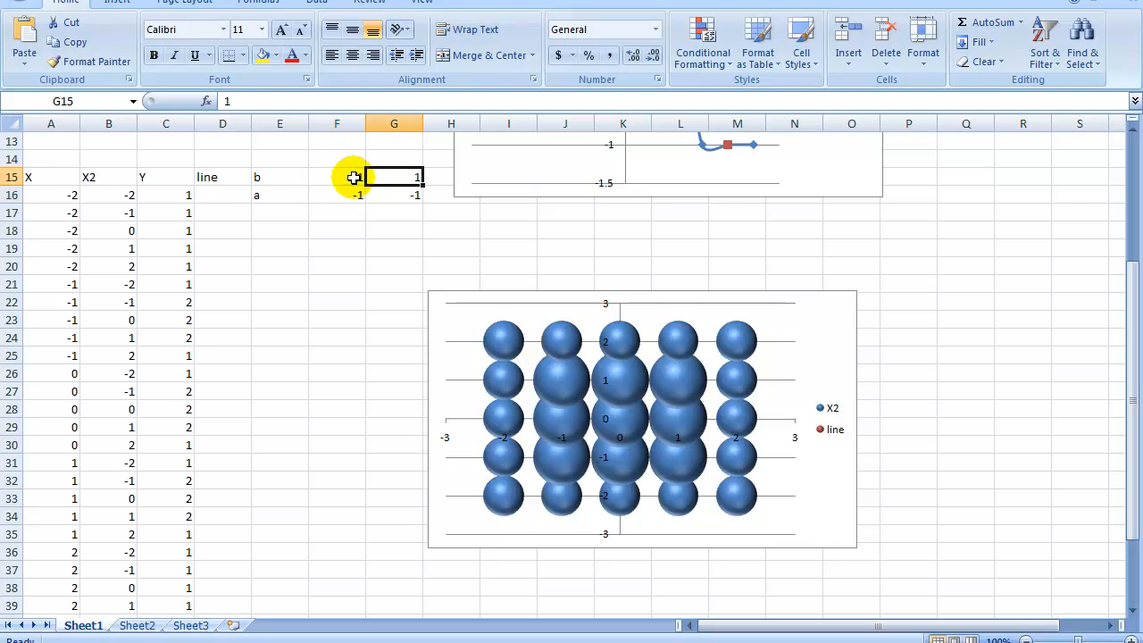
pyautogui.write('2')
pyautogui.press('Return')
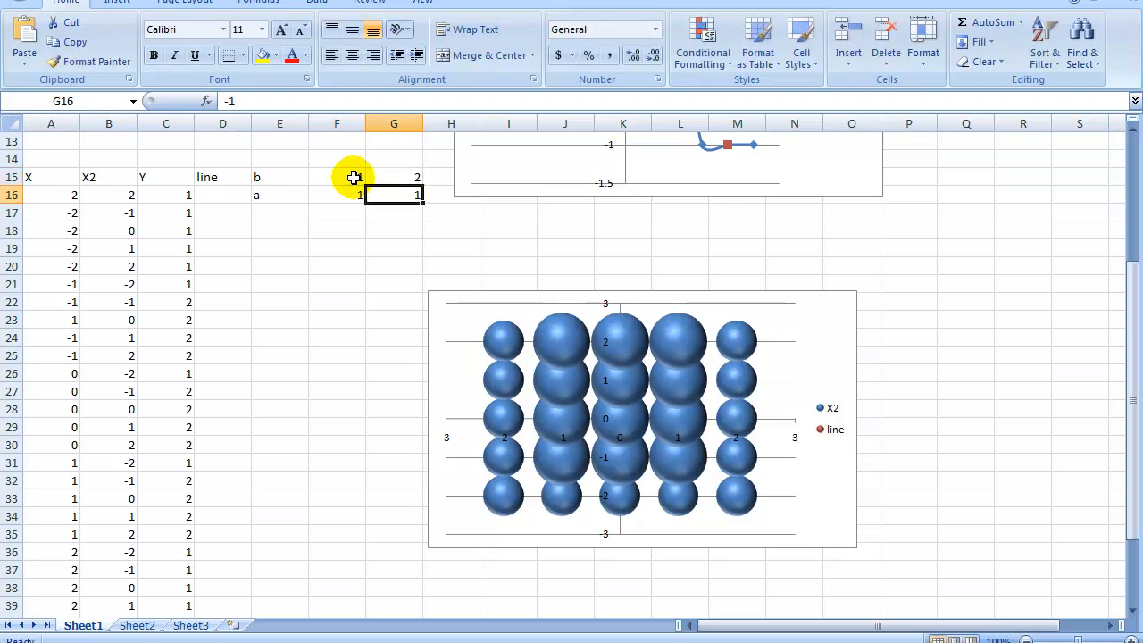
# Set the second b bound in G15 to 0.
pyautogui.press('Up')
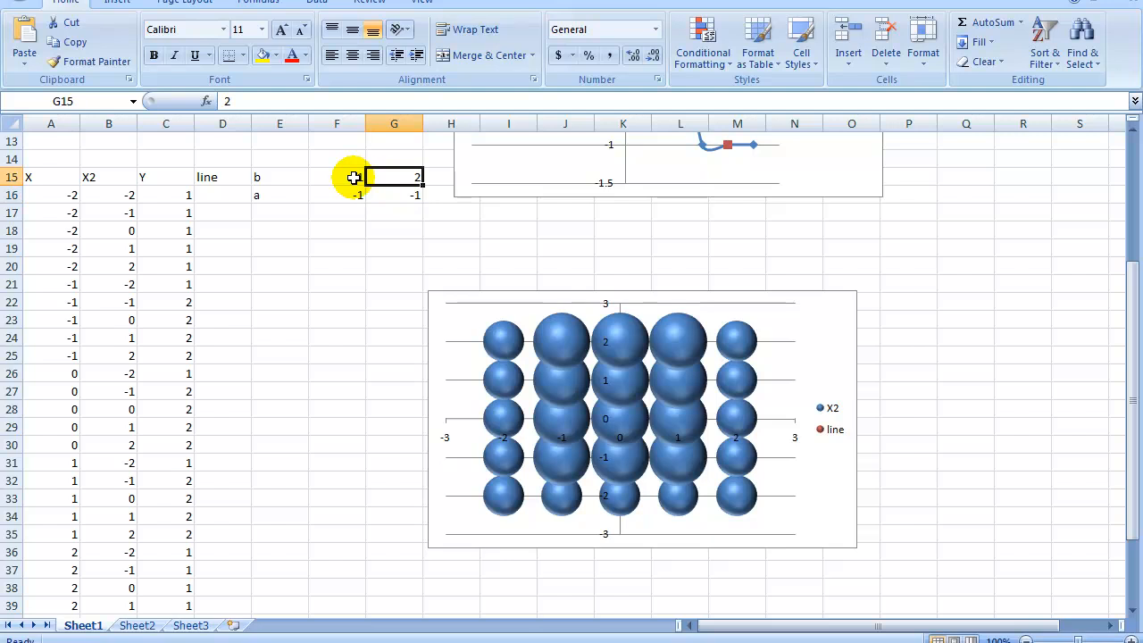
pyautogui.write('0')
pyautogui.press('Return')
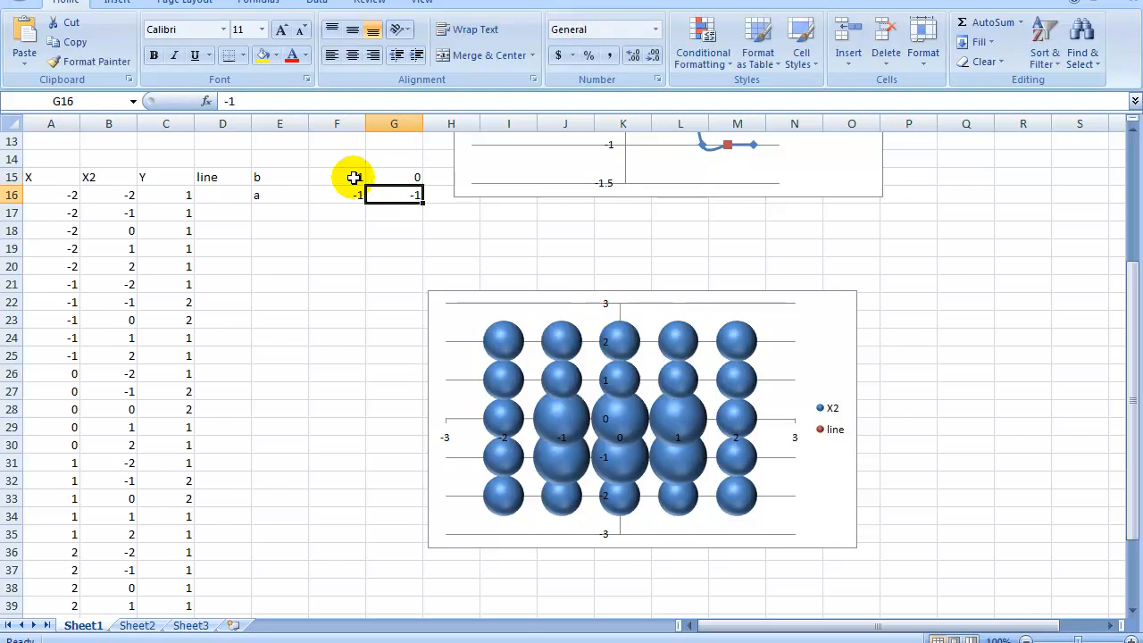
# Try -2 as the first a bound in F16, and set it back to -1.
pyautogui.press('Up')
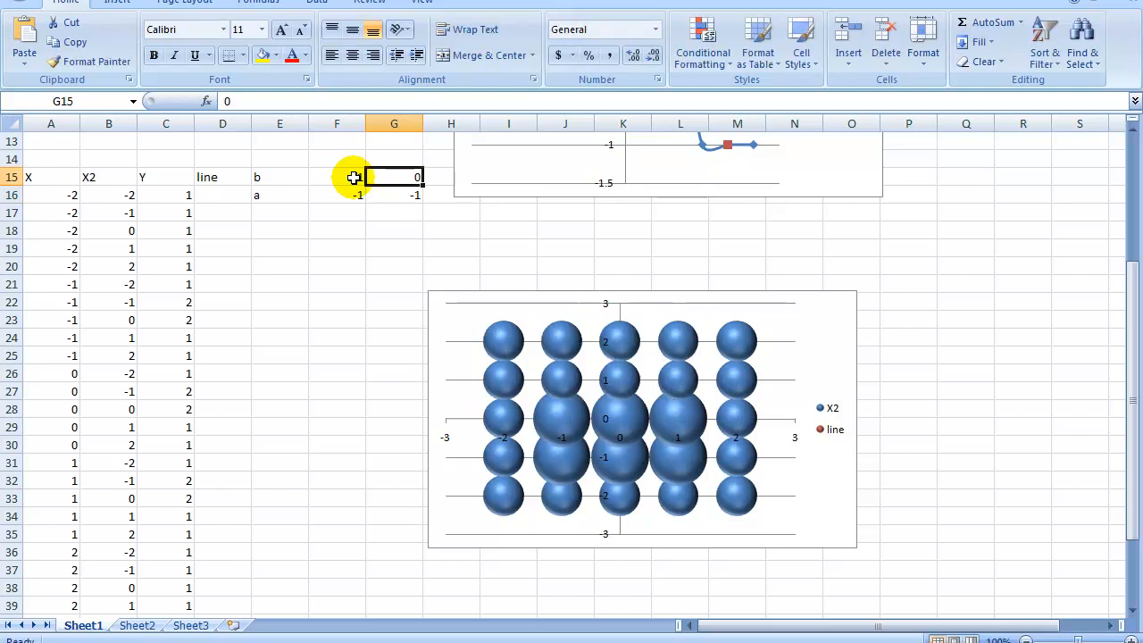
pyautogui.press('Left')
pyautogui.press('Down')
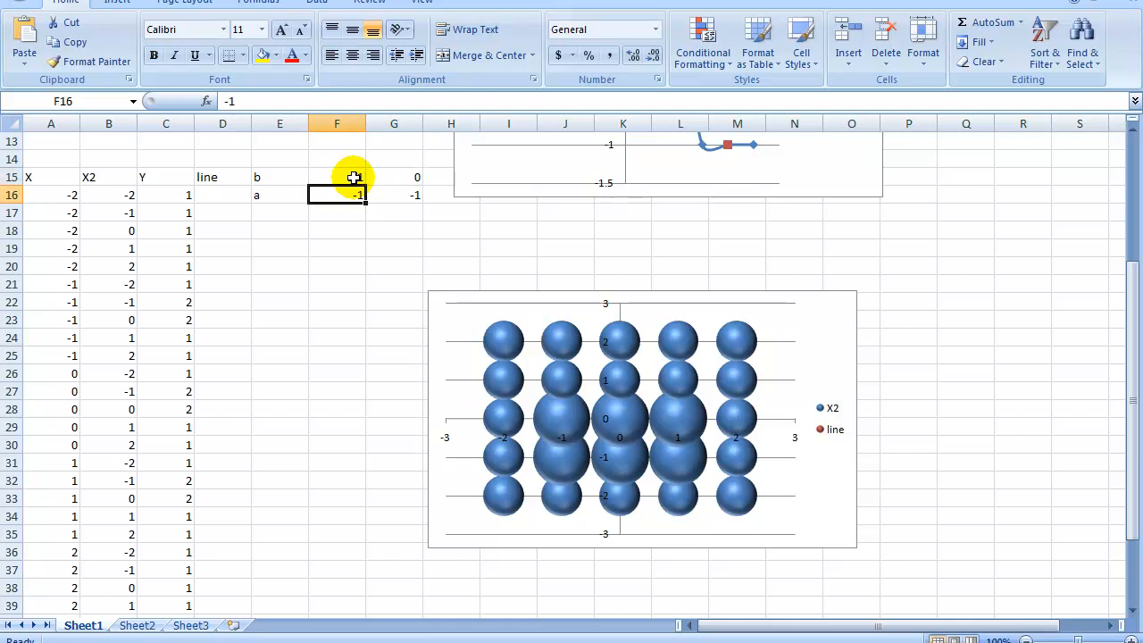
pyautogui.press('Up')
pyautogui.press('Right')
pyautogui.press('Down')
pyautogui.press('Left')
pyautogui.write('-2')
pyautogui.press('Return')
pyautogui.press('Up')
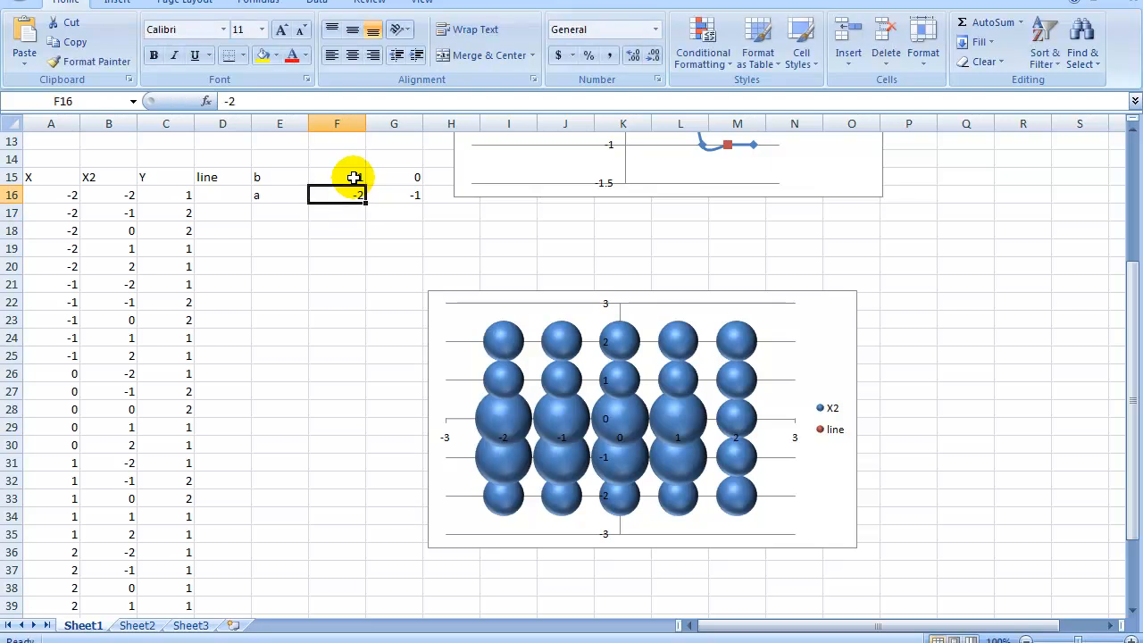
pyautogui.write('-1')
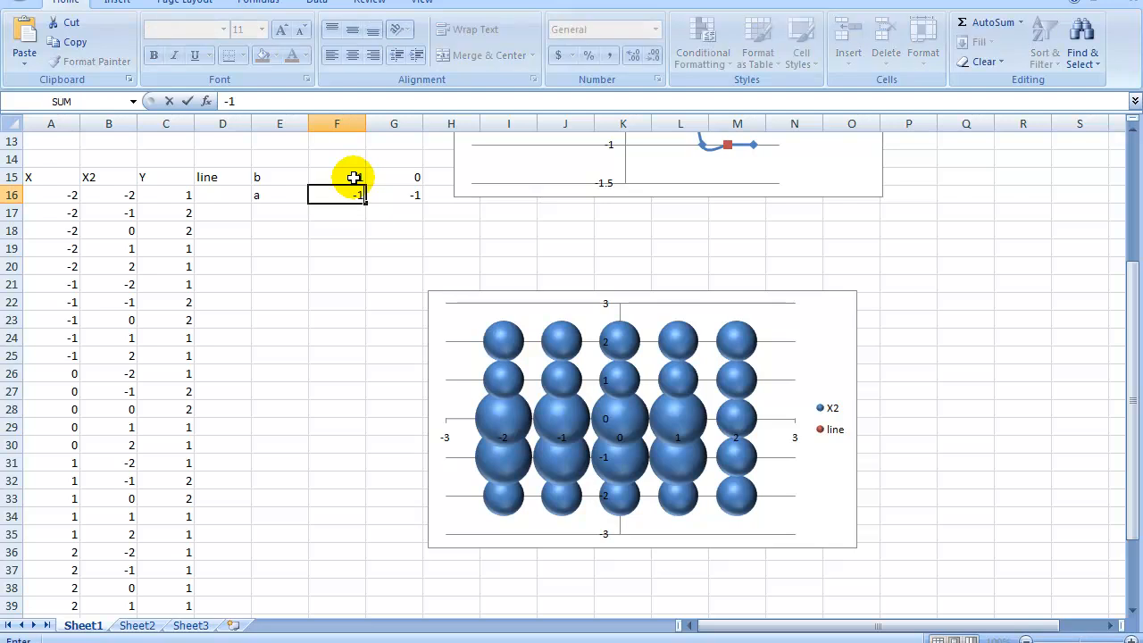
pyautogui.press('Return')
pyautogui.press('Up')
pyautogui.press('Right')
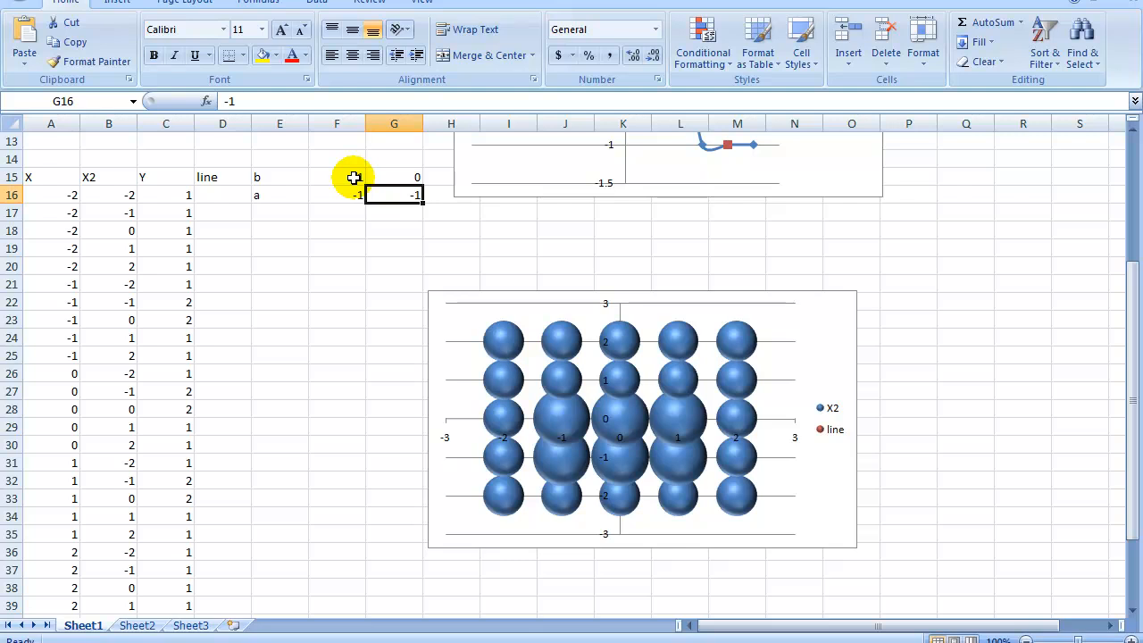
# Set the second b bound in G15 to 1.
pyautogui.press('Up')
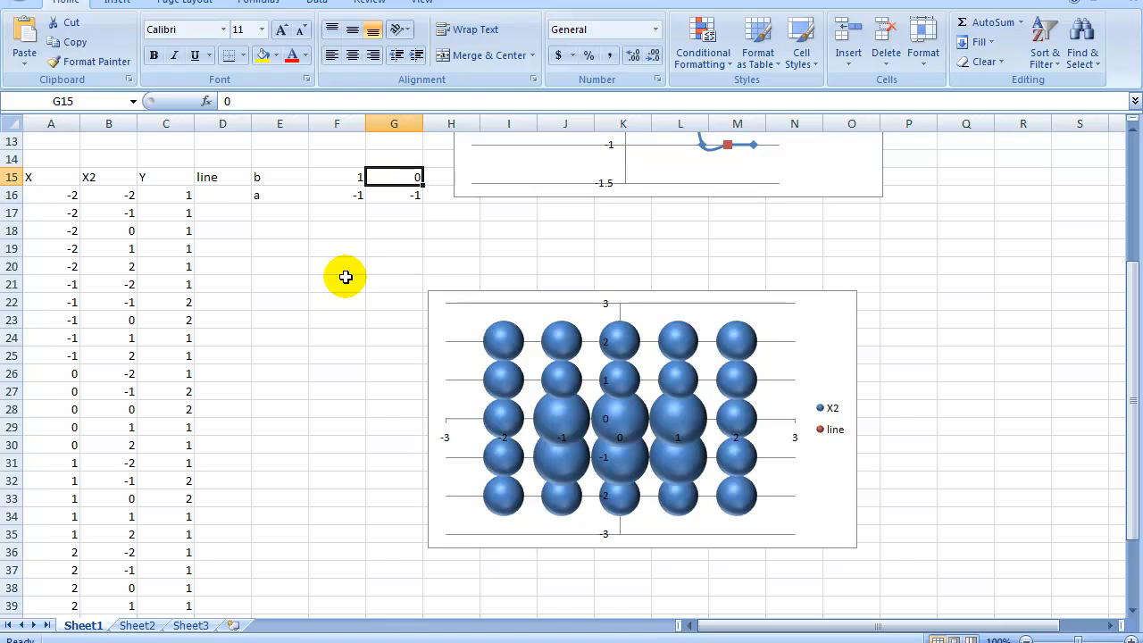
pyautogui.write('1')
pyautogui.press('Return')
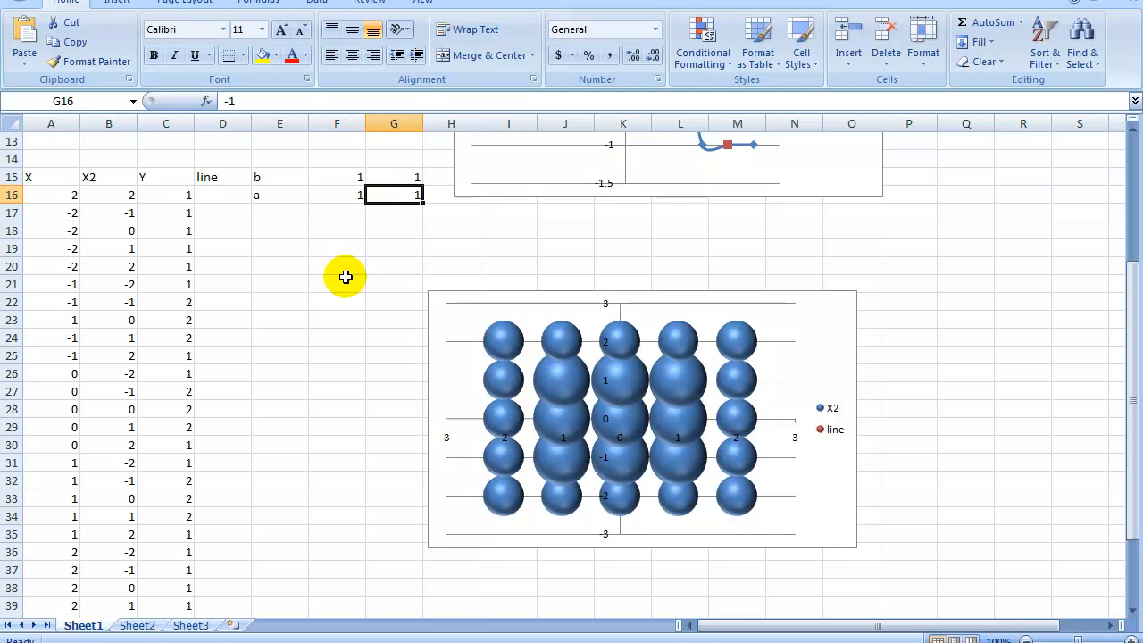
# Enter 2 in D20 of the line column, for the point X -2, X2 2.
pyautogui.press('Up')
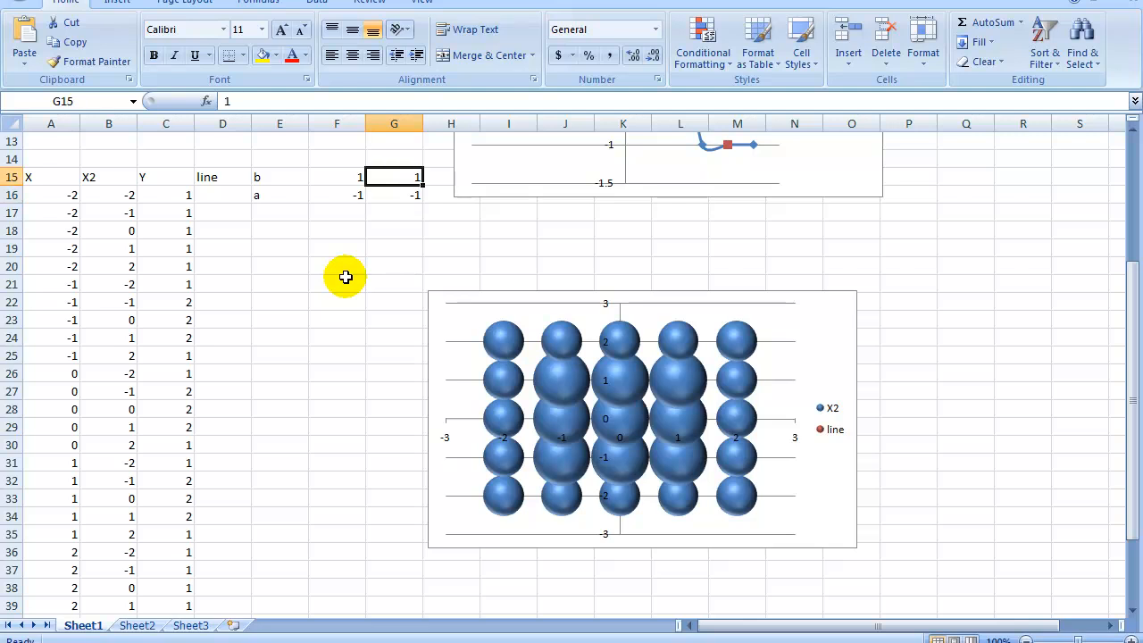
pyautogui.press('Left')
pyautogui.press('Left')
pyautogui.press('Left')
pyautogui.press('Left')
pyautogui.press('Right')
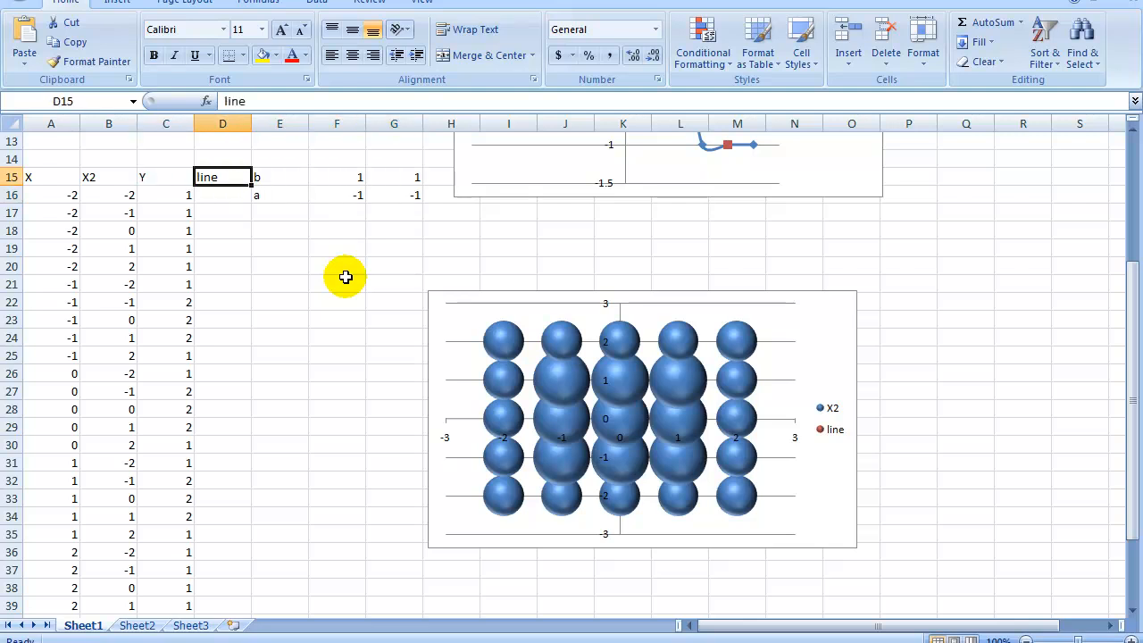
pyautogui.press('Down')
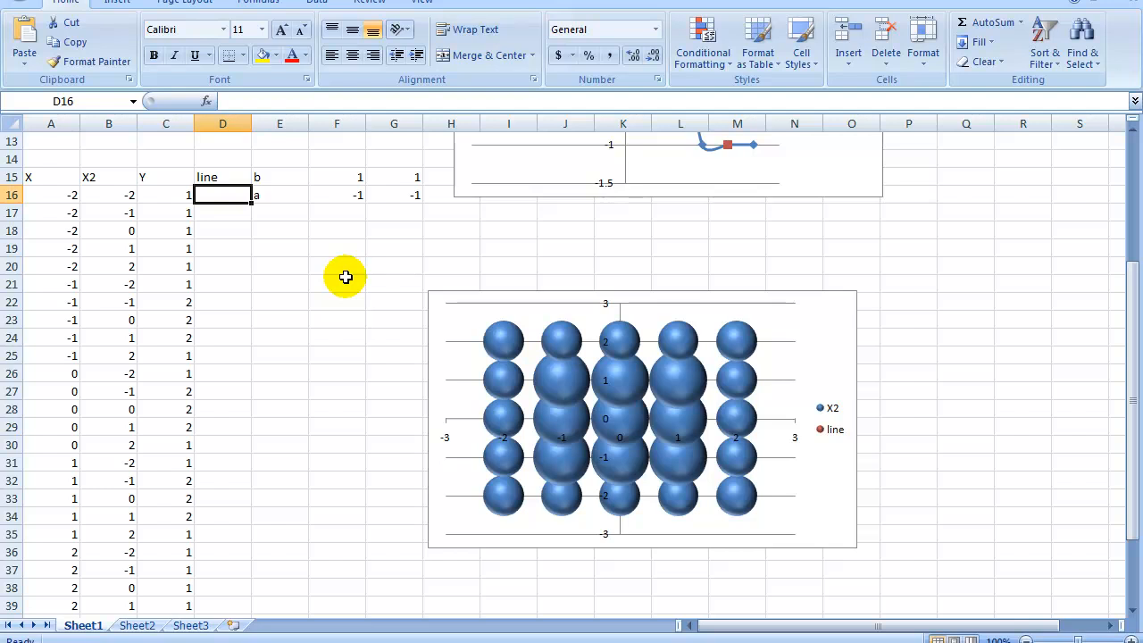
pyautogui.press('Down')
pyautogui.press('Down')
pyautogui.press('Down')
pyautogui.press('Down')
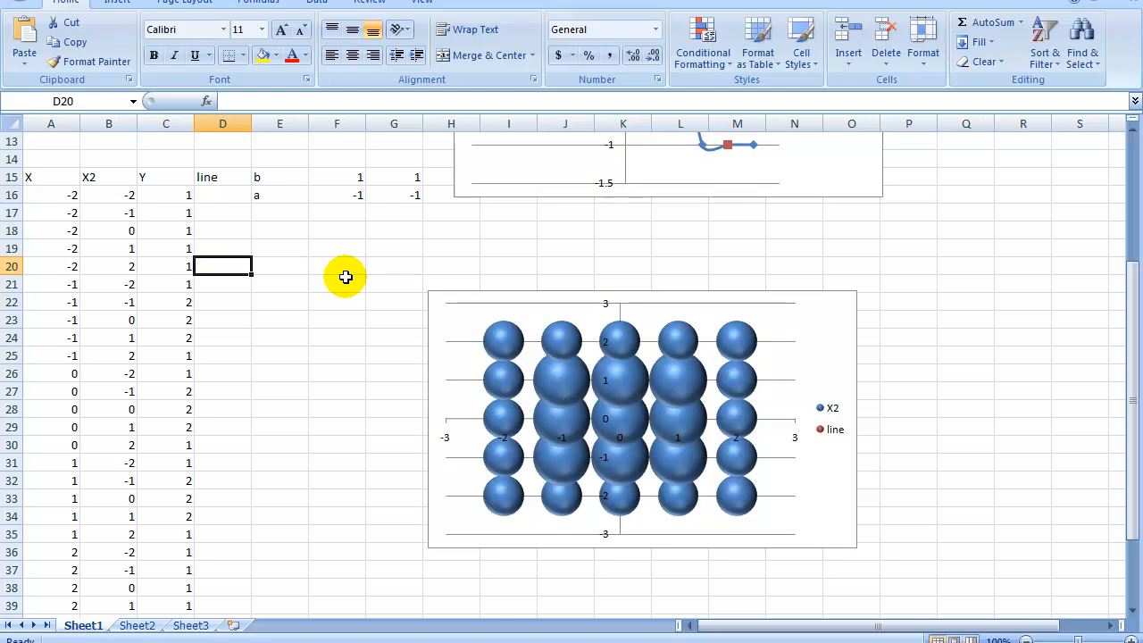
pyautogui.write('2')
pyautogui.press('Return')
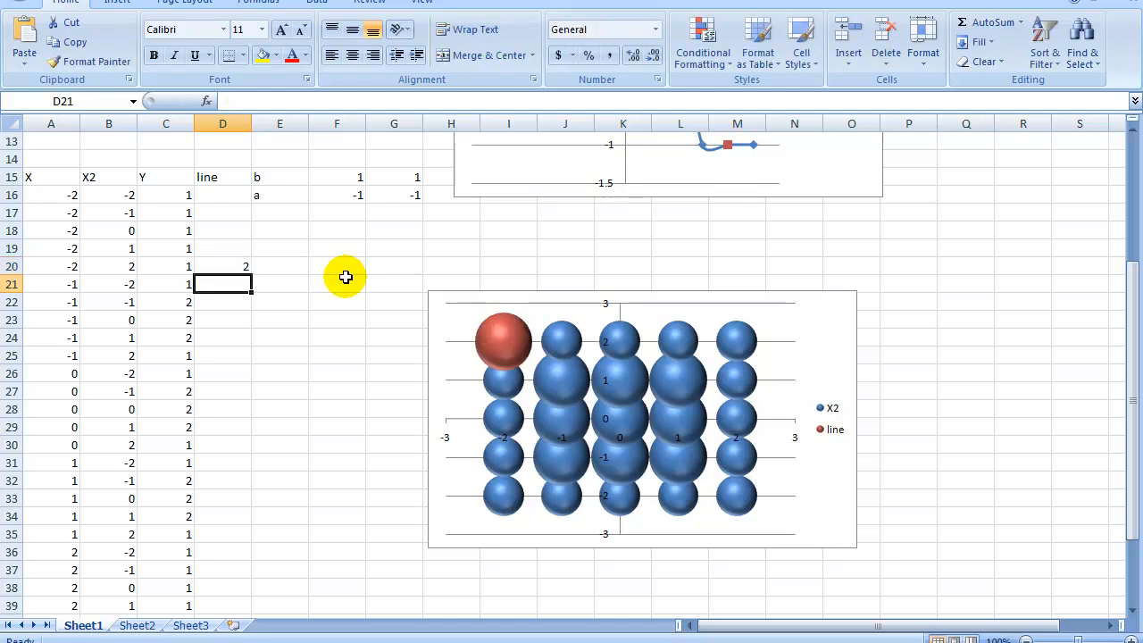
# Enter 2 in D40 of the line column, for the point X 2, X2 2.
pyautogui.press('Down')
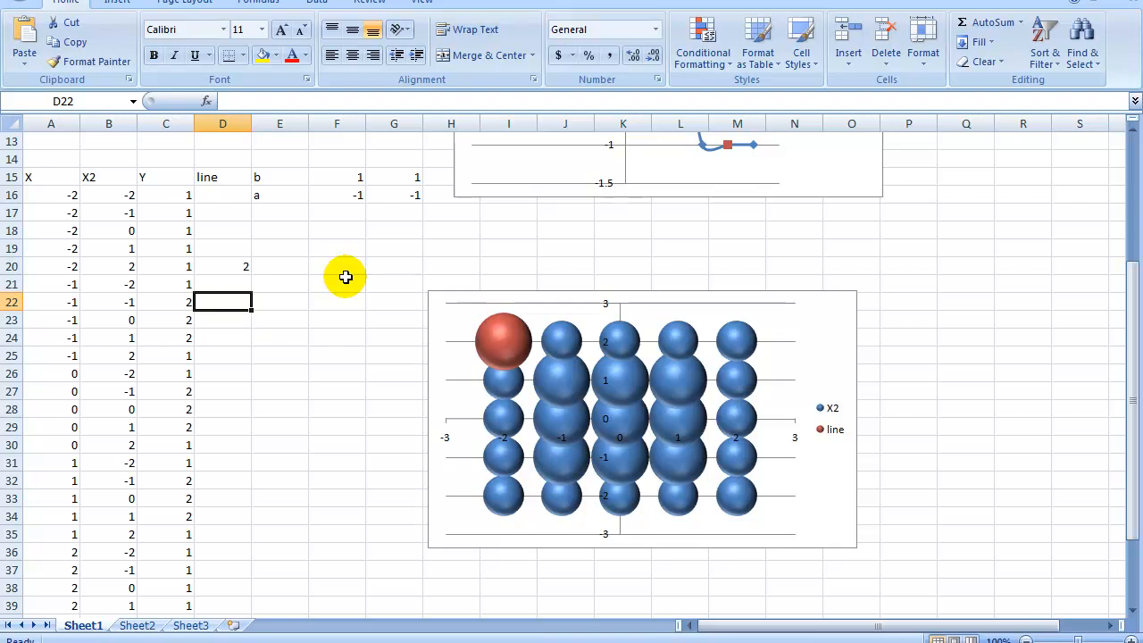
pyautogui.press('Down')
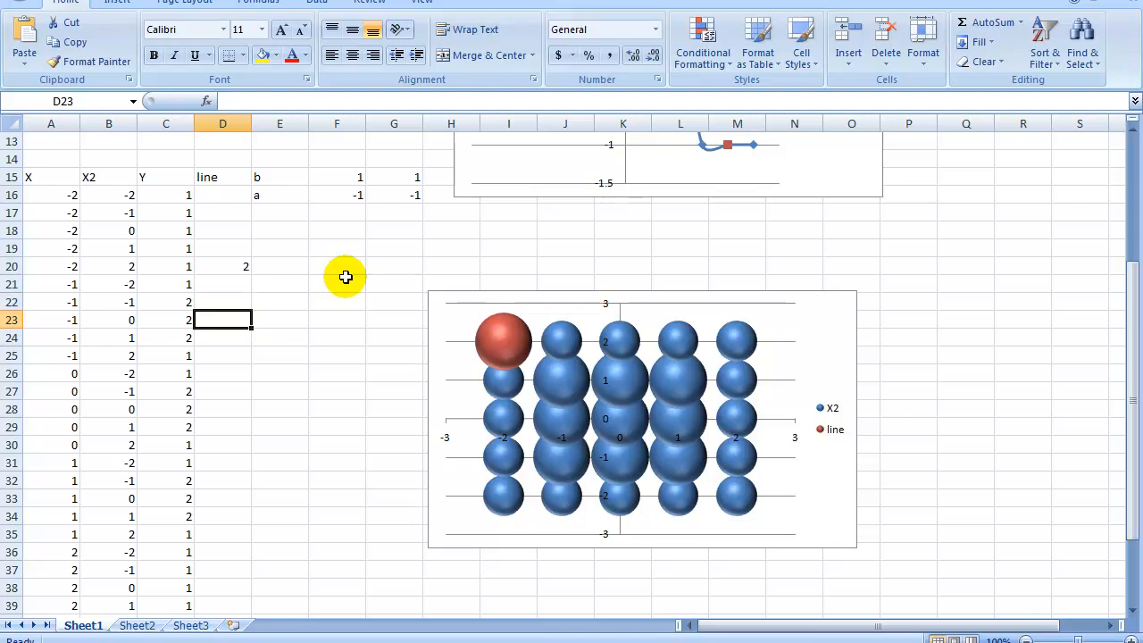
pyautogui.press('Up')
pyautogui.press('Up')
pyautogui.press('Down')
pyautogui.press('Down')
pyautogui.press('Down')
pyautogui.press('Down')
pyautogui.press('Down')
pyautogui.press('Down')
pyautogui.press('Down')
pyautogui.press('Down')
pyautogui.press('Down')
pyautogui.press('Down')
pyautogui.press('Down')
pyautogui.press('Down')
pyautogui.press('Down')
pyautogui.press('Down')
pyautogui.press('Down')
pyautogui.press('Down')
pyautogui.press('Down')
pyautogui.press('Down')
pyautogui.press('Down')
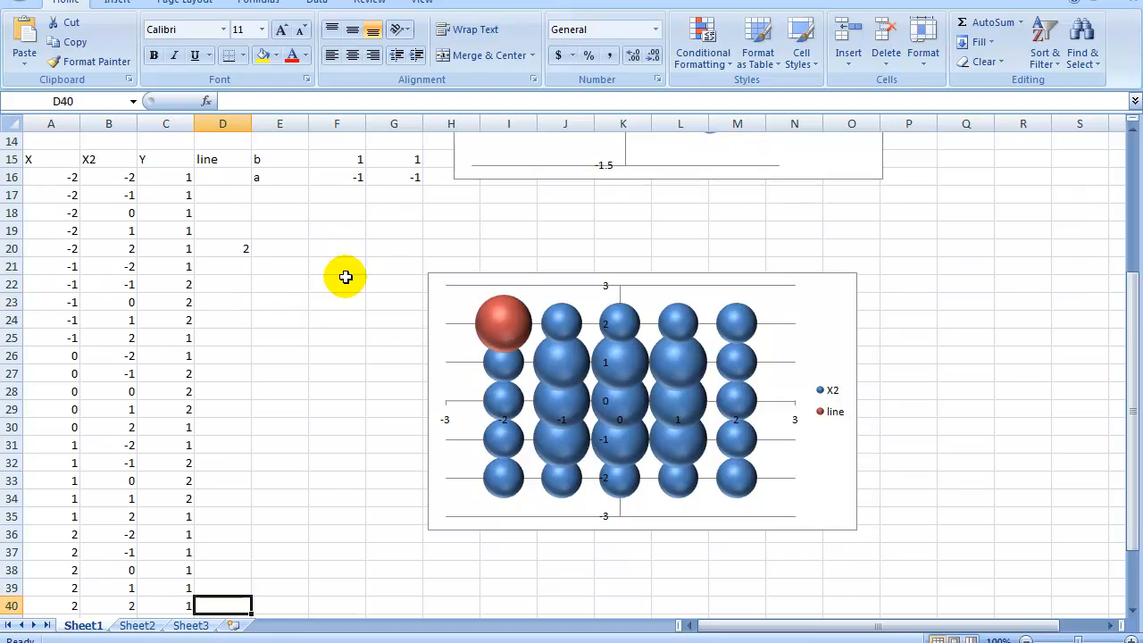
pyautogui.write('2')
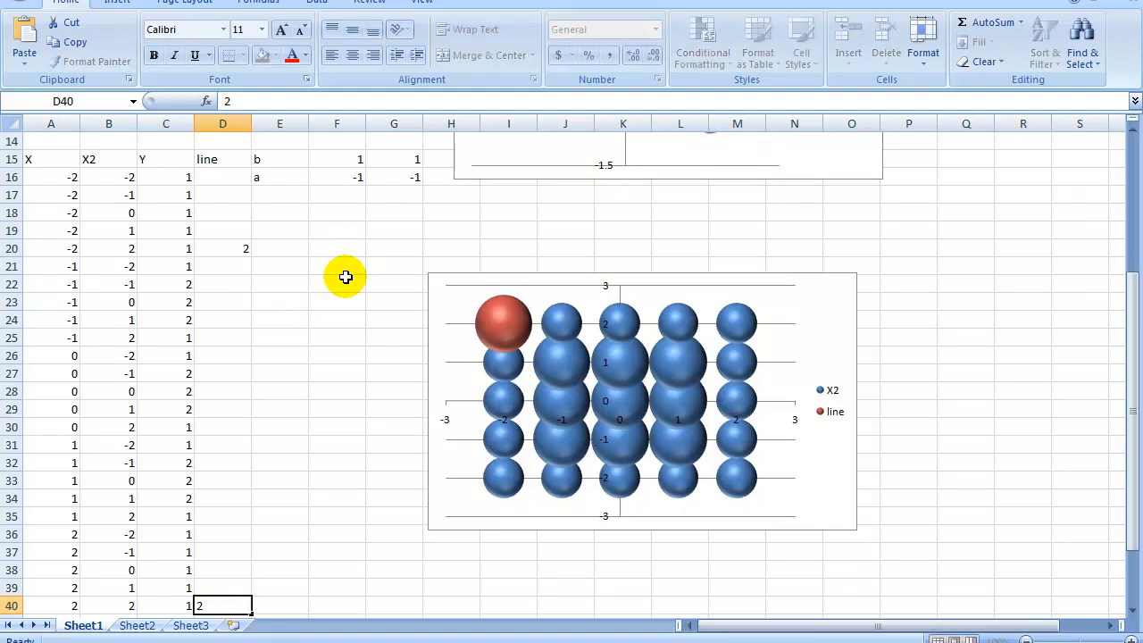
pyautogui.press('Return')
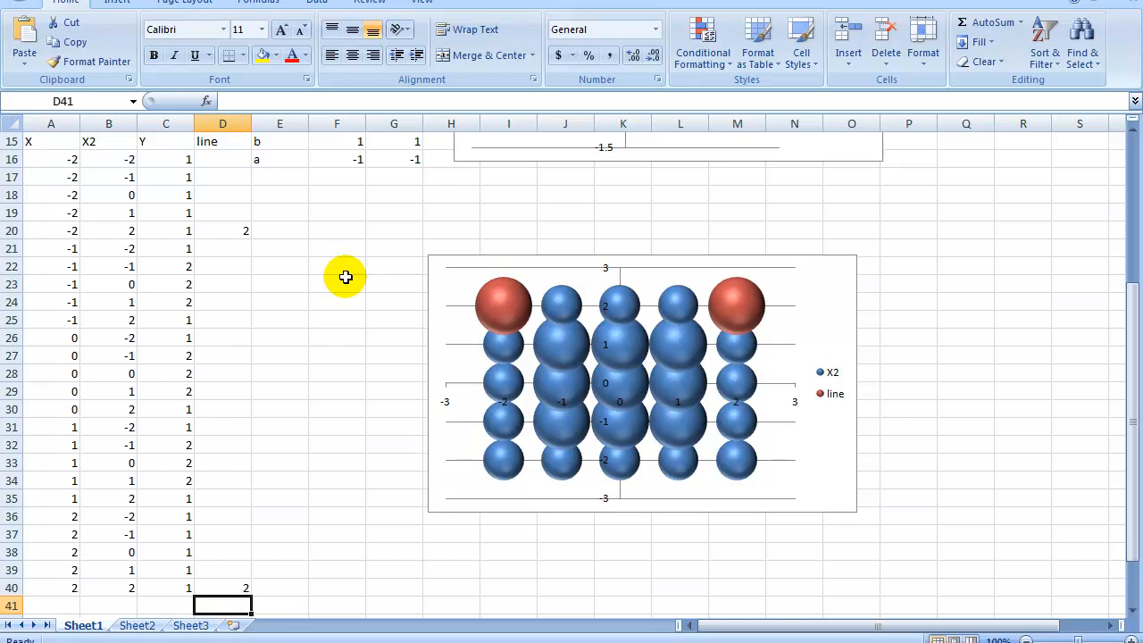
# Try 1 as the line value in D40, and clear the cell.
pyautogui.press('Up')
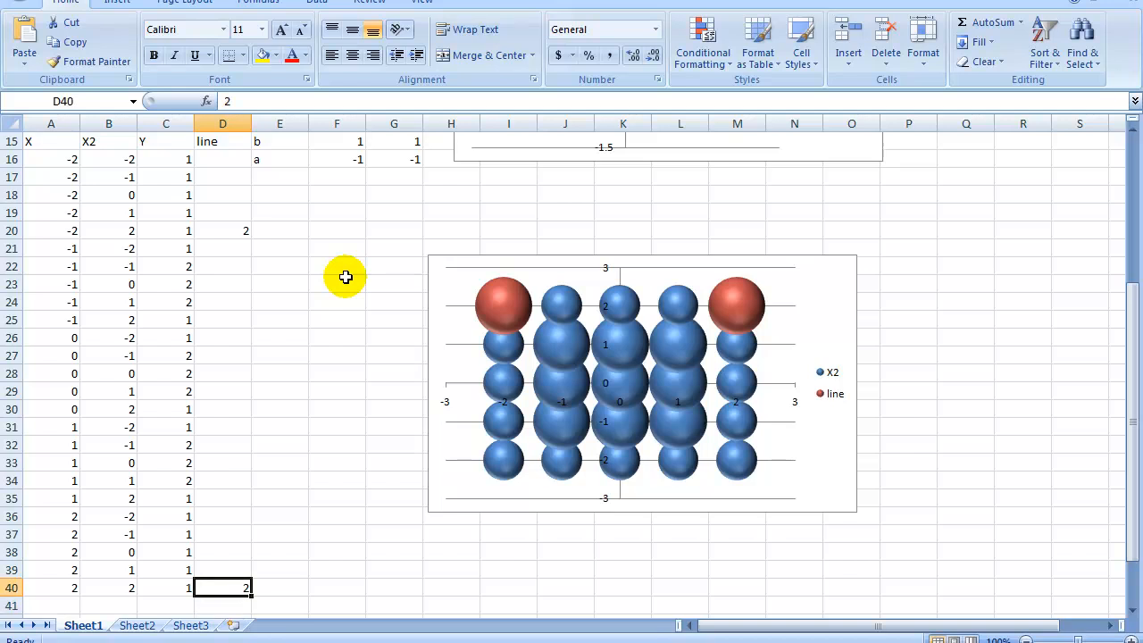
pyautogui.write('1')
pyautogui.press('Return')
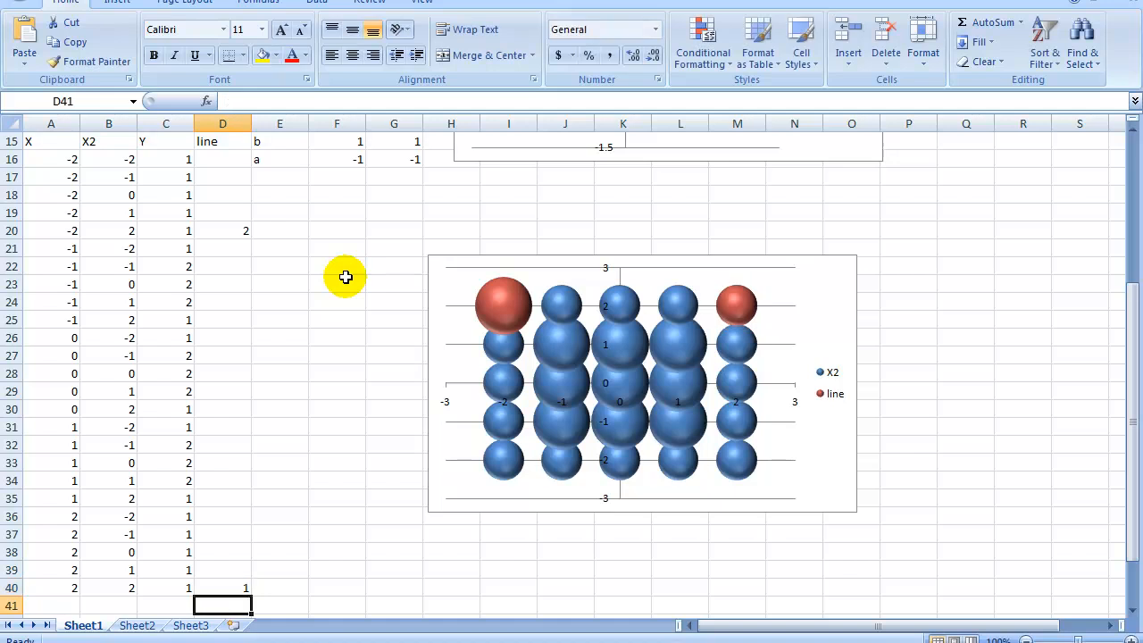
pyautogui.press('Up')
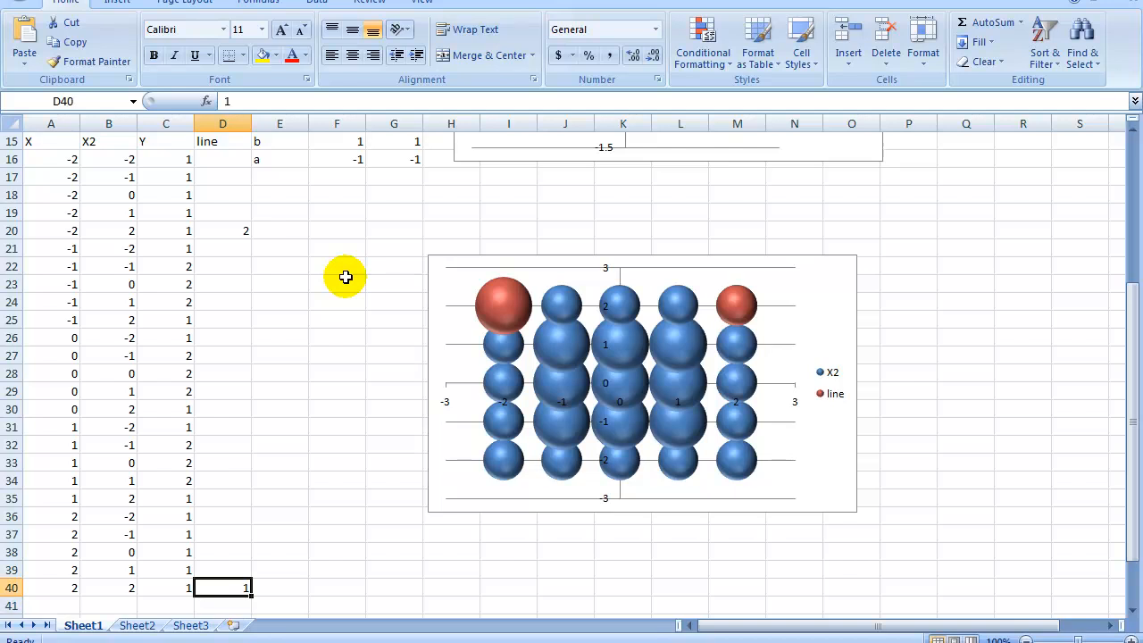
pyautogui.press('BackSpace')
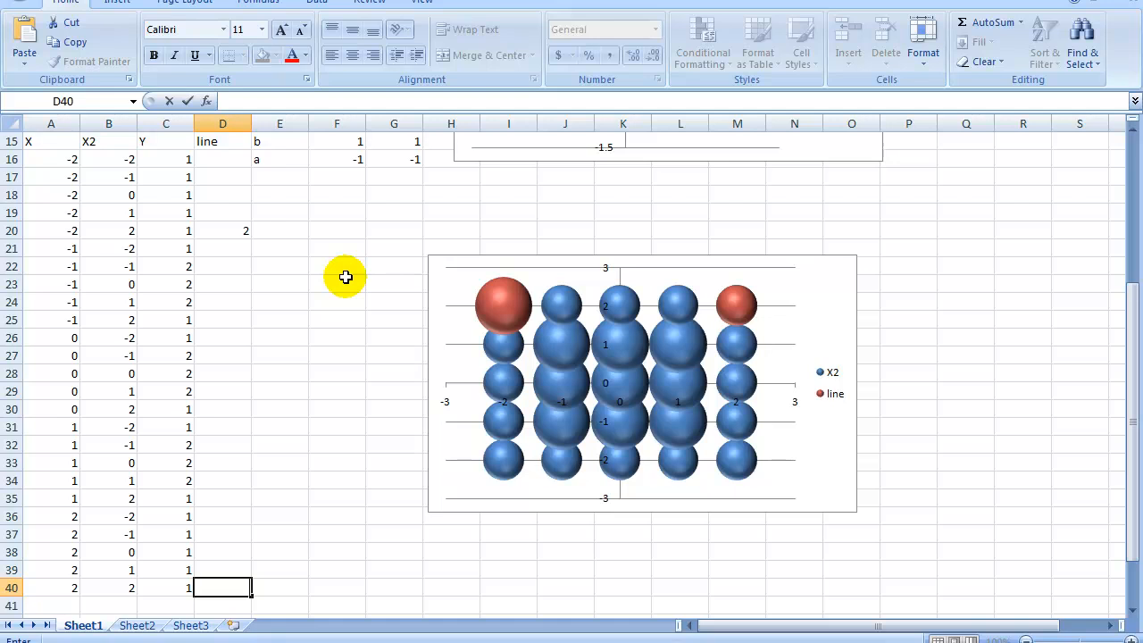
pyautogui.press('Up')
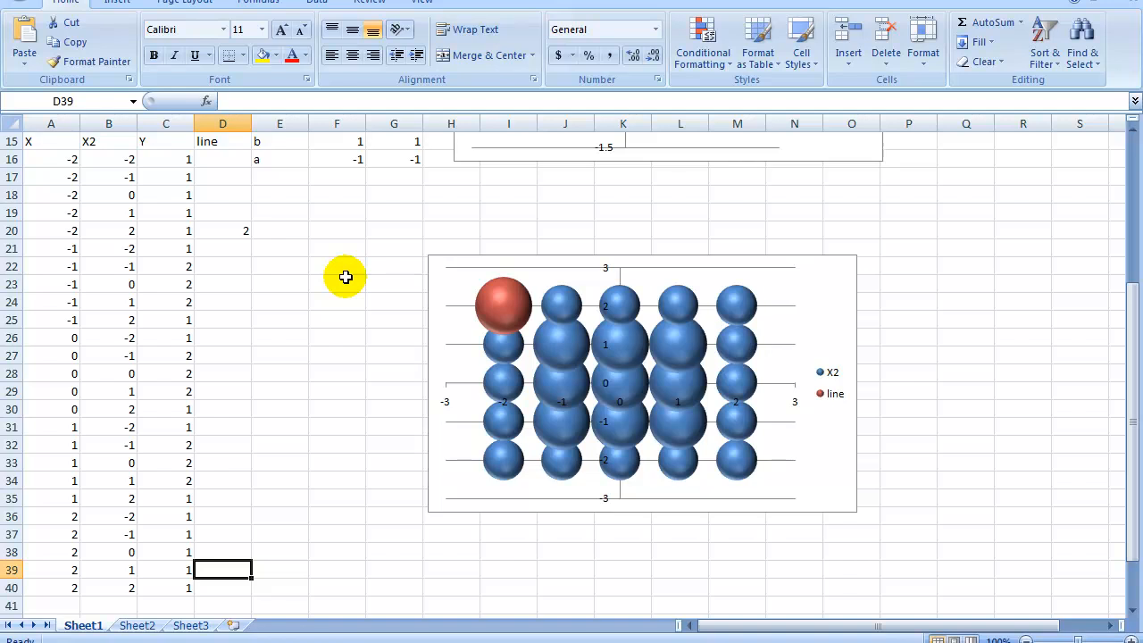
# Set the line value in D20, for the point X -2, X2 2, to 1.
pyautogui.press('Up')
pyautogui.press('Up')
pyautogui.press('Up')
pyautogui.press('Up')
pyautogui.press('Up')
pyautogui.press('Up')
pyautogui.press('Up')
pyautogui.press('Up')
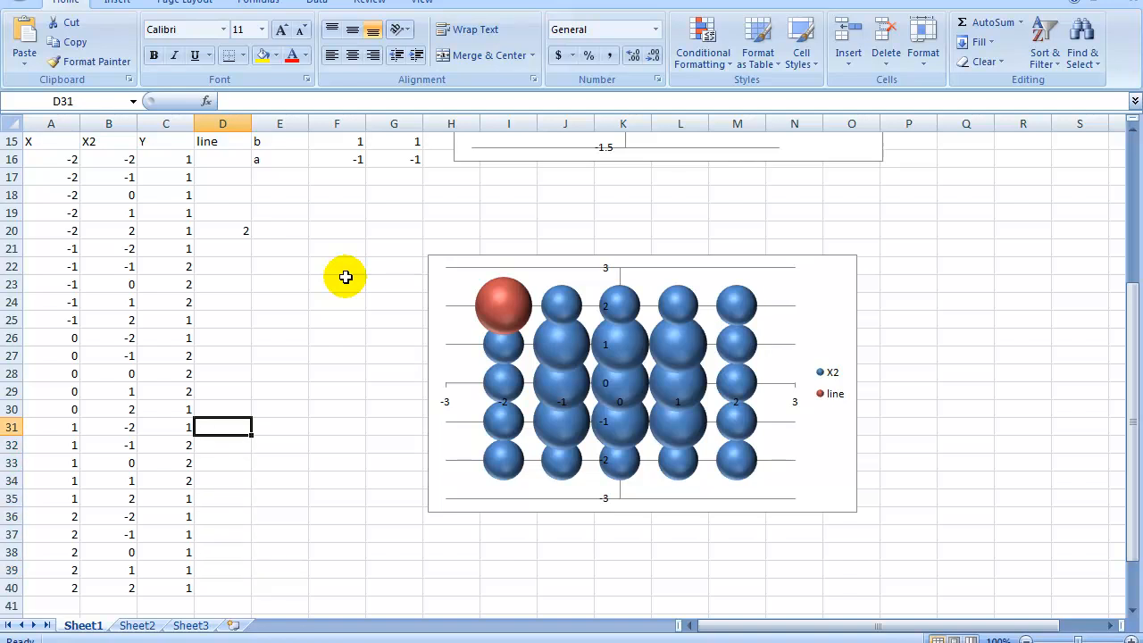
pyautogui.press('Up')
pyautogui.press('Up')
pyautogui.press('Up')
pyautogui.press('Up')
pyautogui.press('Up')
pyautogui.press('Up')
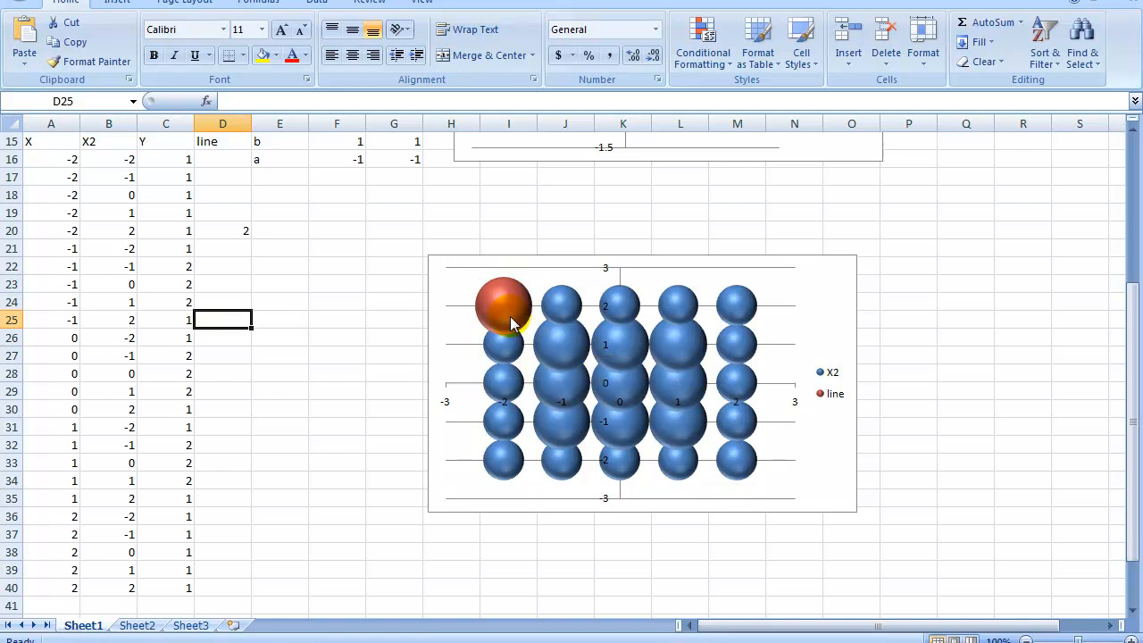
pyautogui.click(231, 233)
pyautogui.write('1')
pyautogui.press('Return')
# Enter 2 as the line value in D28, for the point X 0, X2 0.
pyautogui.press('Down')
pyautogui.press('Down')
pyautogui.press('Down')
pyautogui.press('Down')
pyautogui.press('Down')
pyautogui.press('Down')
pyautogui.press('Down')
pyautogui.press('Down')
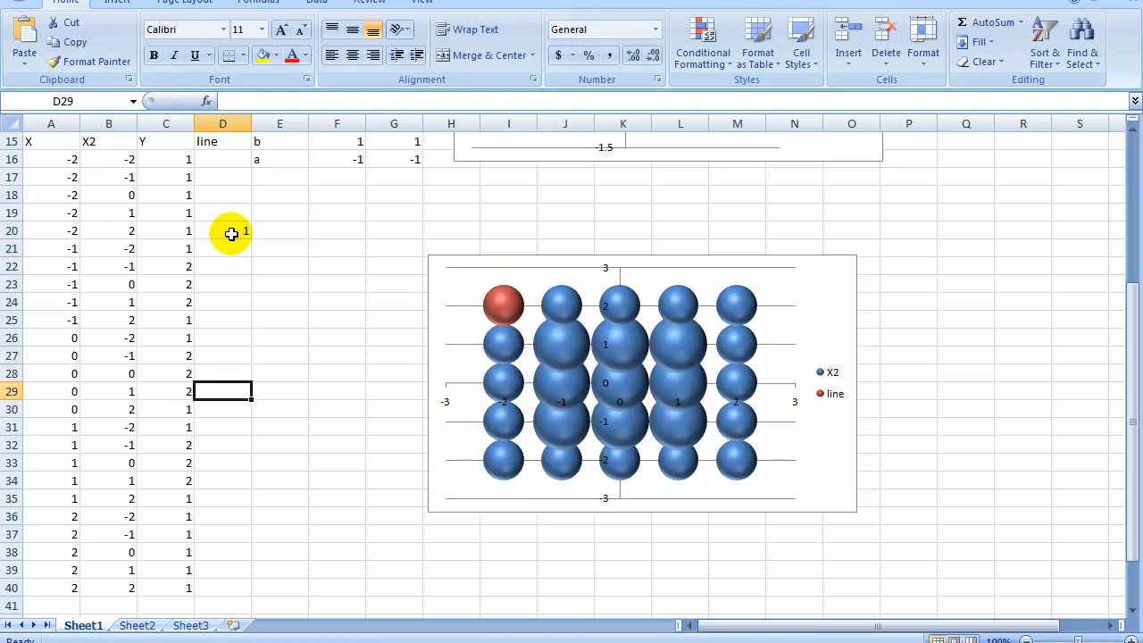
pyautogui.press('Up')
pyautogui.write('2')
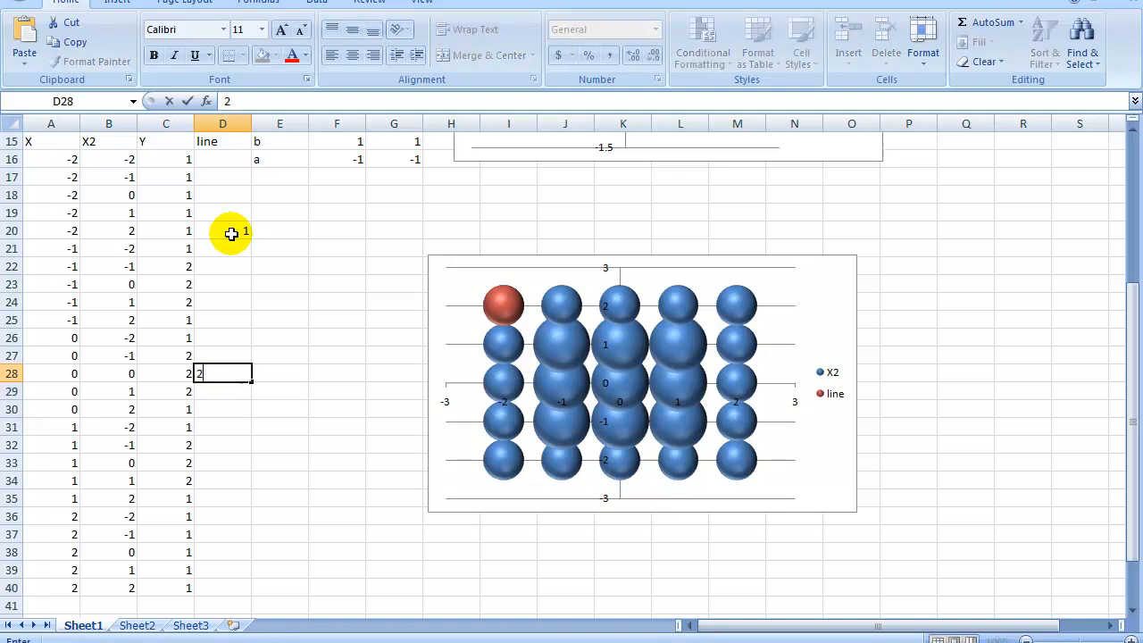
pyautogui.press('Return')
# Enter 1 as the line value in D36, for the point X 2, X2 -2.
pyautogui.press('Down')
pyautogui.press('Down')
pyautogui.press('Down')
pyautogui.press('Down')
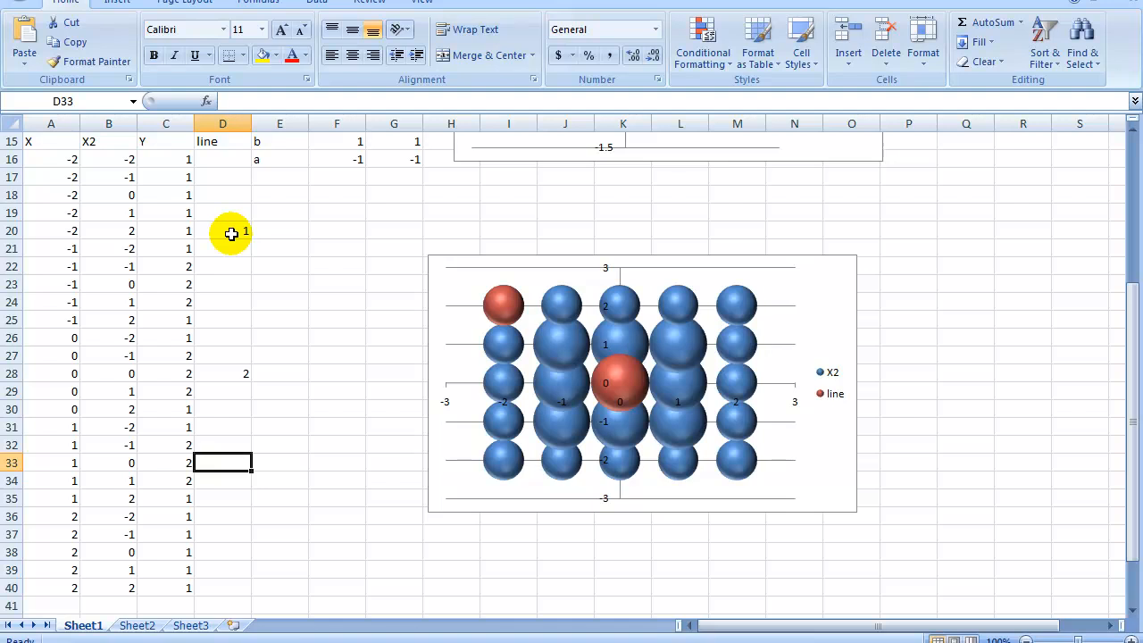
pyautogui.press('Down')
pyautogui.press('Down')
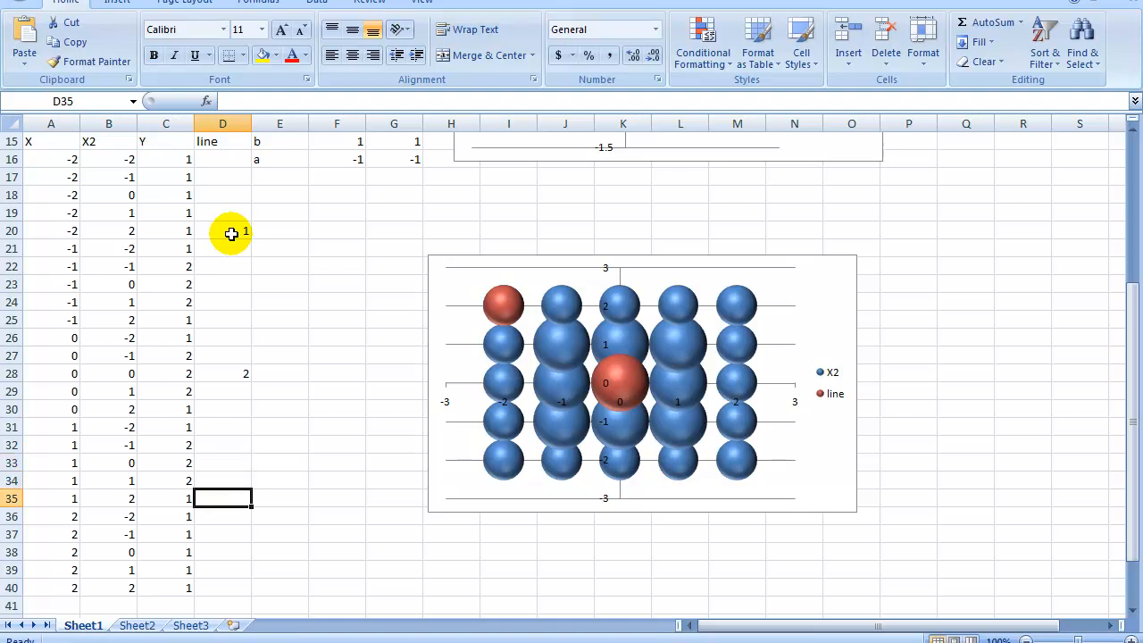
pyautogui.press('Down')
pyautogui.press('Down')
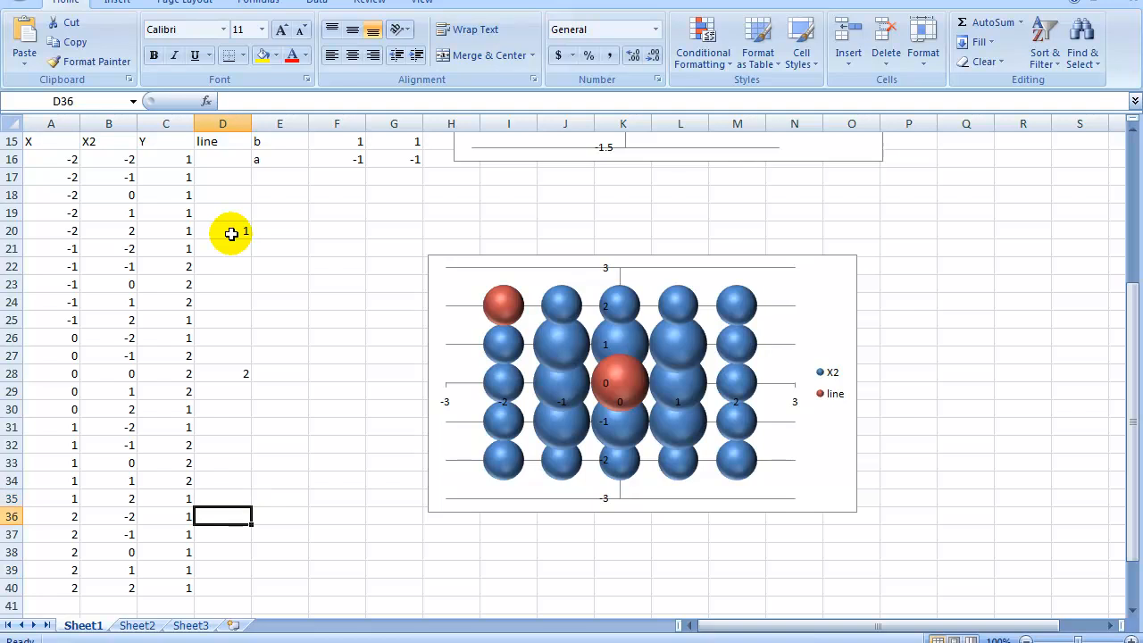
pyautogui.press('Up')
pyautogui.write('1')
pyautogui.press('Return')
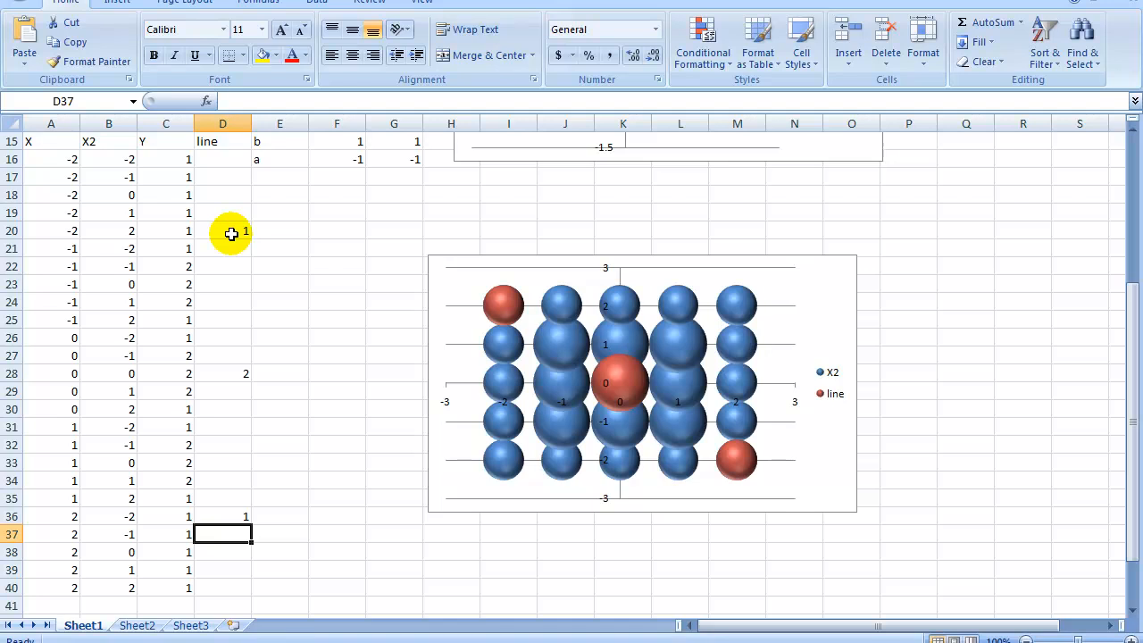
# Set the line value in D36, for the point X 2, X2 -2, to 2.
pyautogui.press('Up')
pyautogui.write('2')
pyautogui.press('Up')
# Set the line value in D28, for the point X 0, X2 0, to 1.
pyautogui.press('Up')
pyautogui.press('Up')
pyautogui.press('Up')
pyautogui.press('Up')
pyautogui.press('Up')
pyautogui.press('Up')
pyautogui.press('Up')
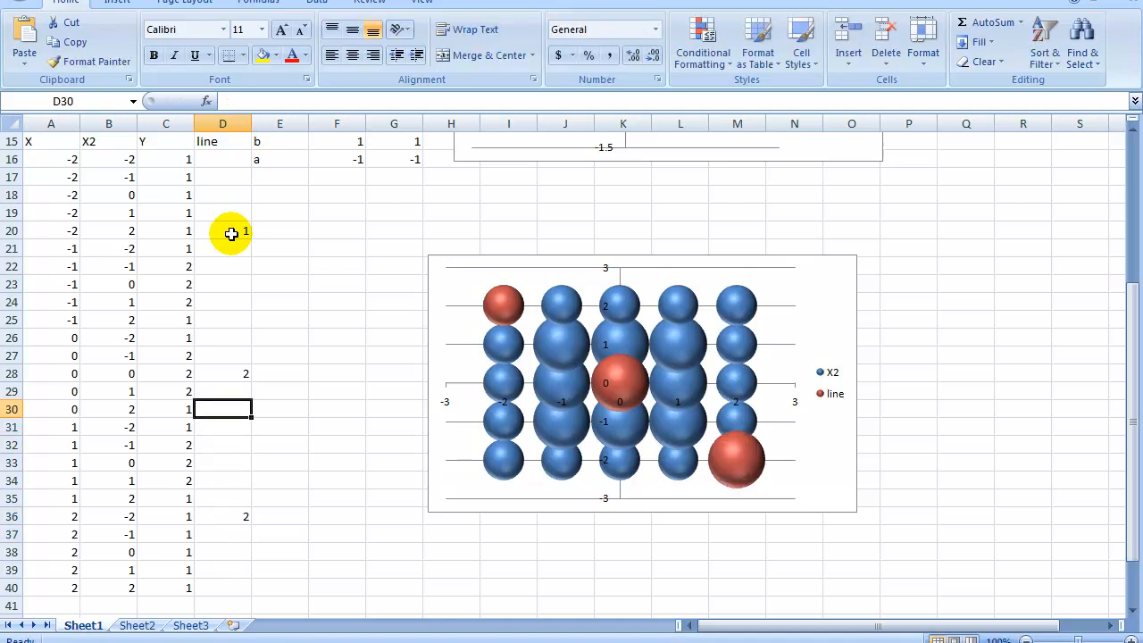
pyautogui.write('1')
pyautogui.press('Up')
# Set the line value in D20, for the point X -2, X2 2, to 2.
pyautogui.press('Up')
pyautogui.press('Up')
pyautogui.press('Up')
pyautogui.press('Up')
pyautogui.press('Up')
pyautogui.press('Up')
pyautogui.press('Up')
pyautogui.write('2')
pyautogui.press('Return')
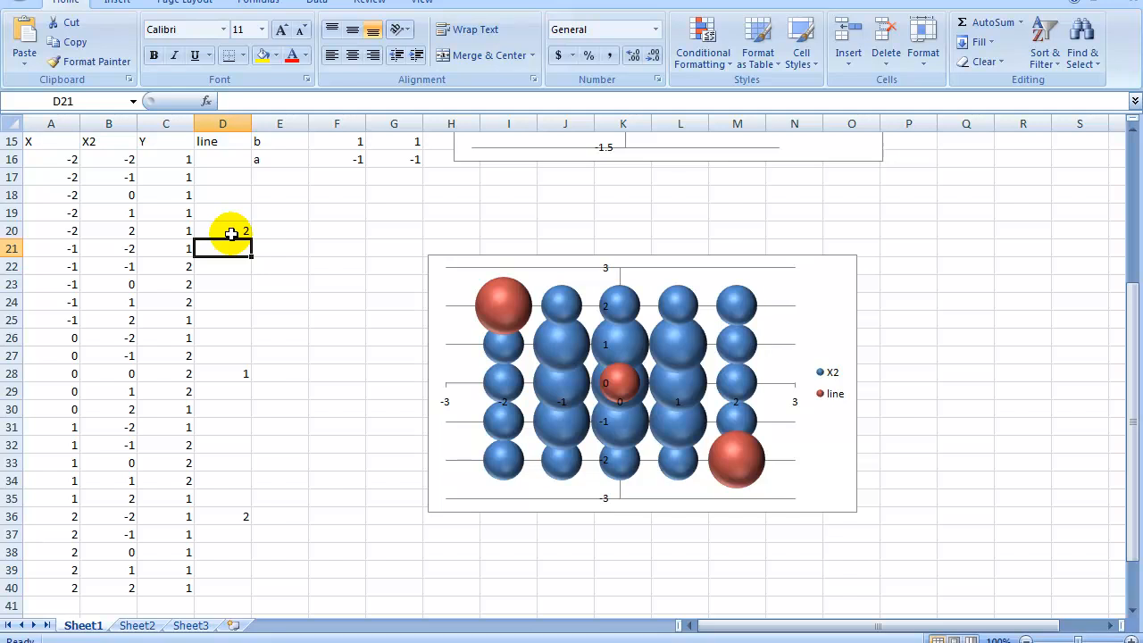
# Move the bubble chart slightly up and to the left on the sheet.
pyautogui.click(548, 370)
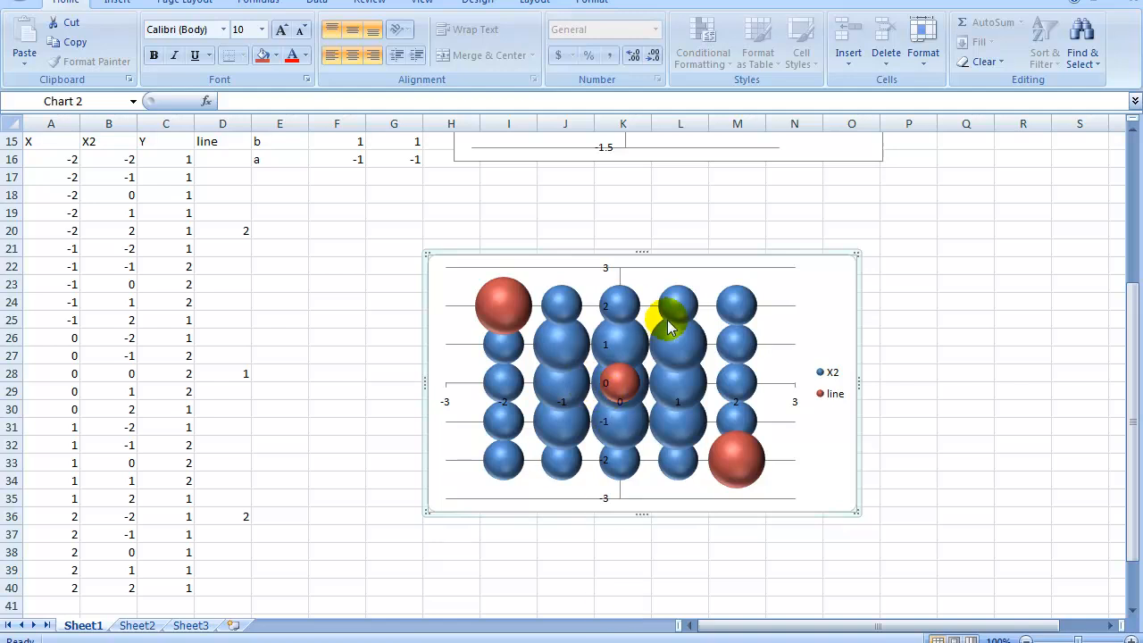
pyautogui.moveTo(679, 366)
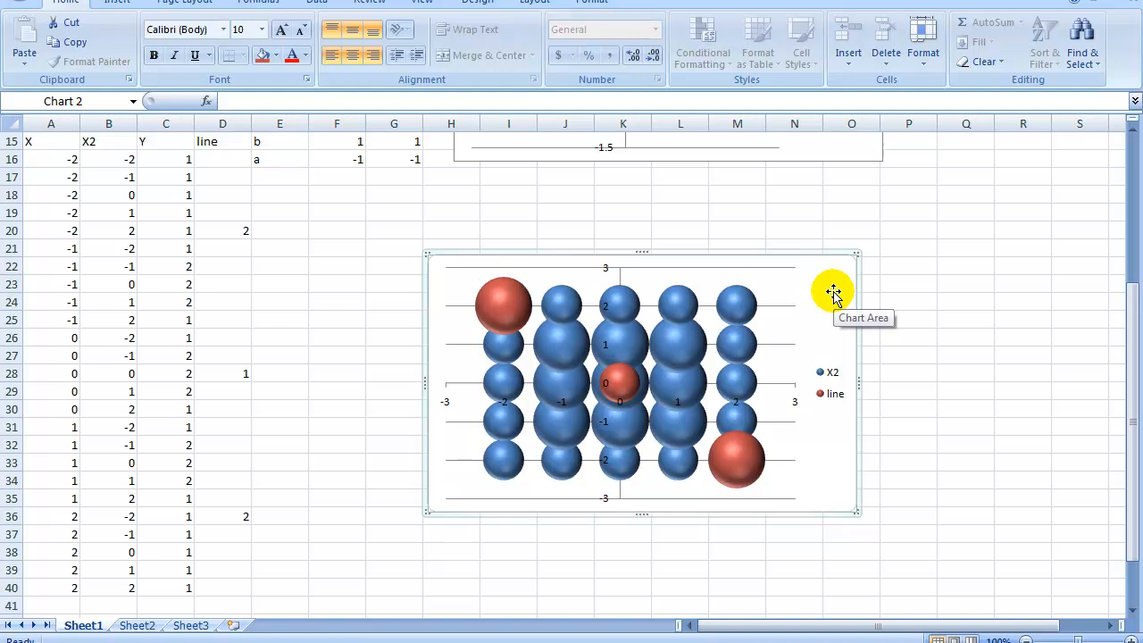
pyautogui.moveTo(810, 259); pyautogui.dragTo(793, 239)
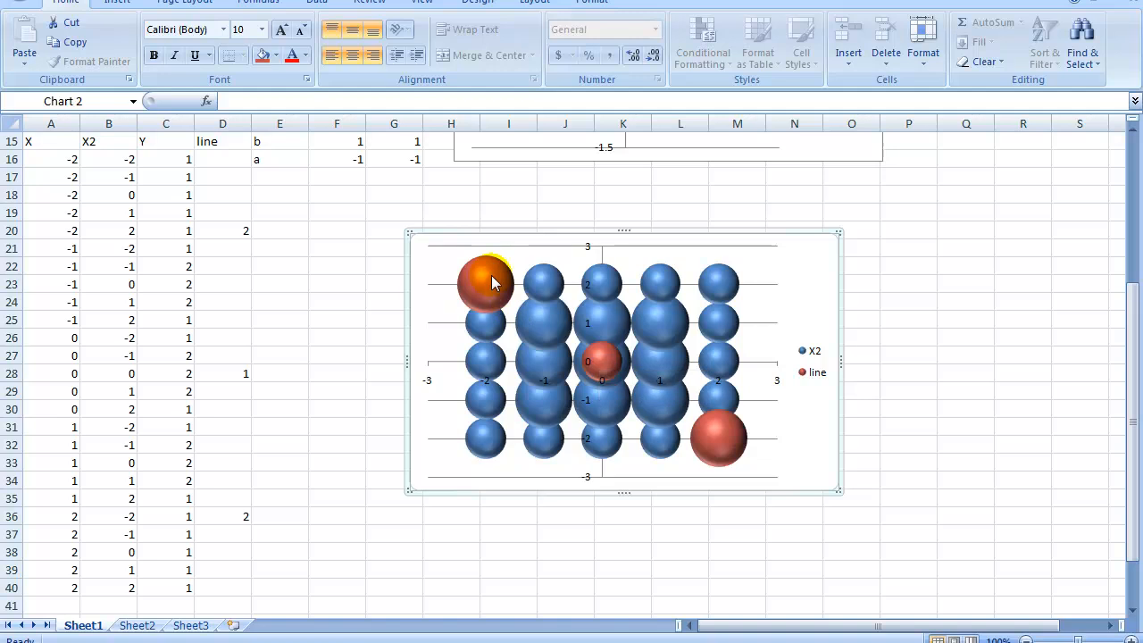
pyautogui.moveTo(492, 281)
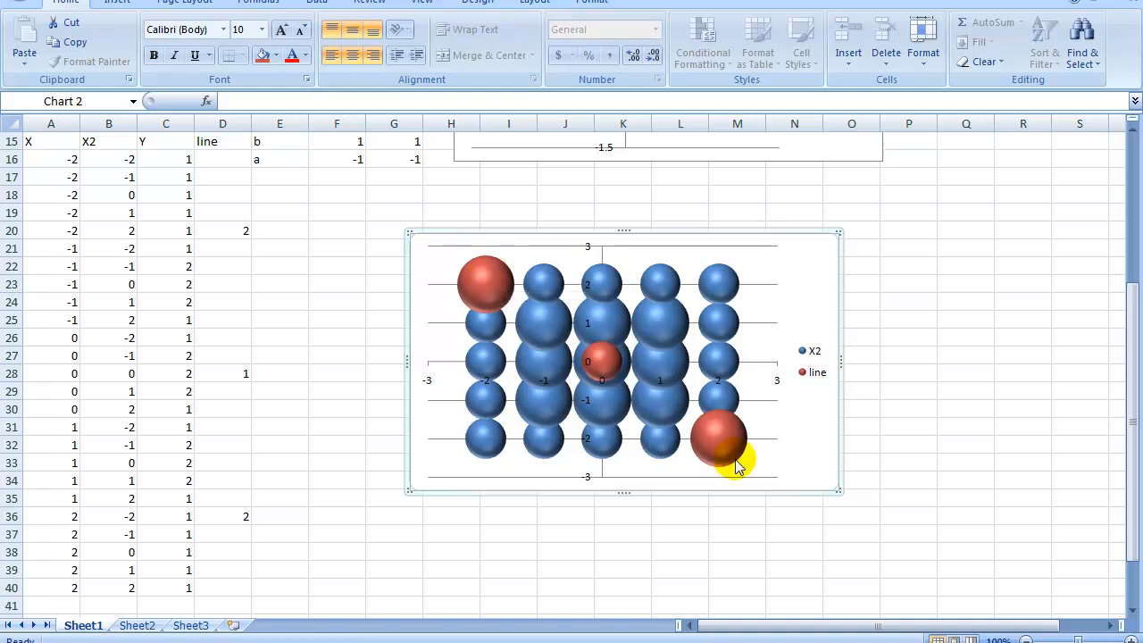
pyautogui.moveTo(716, 458)
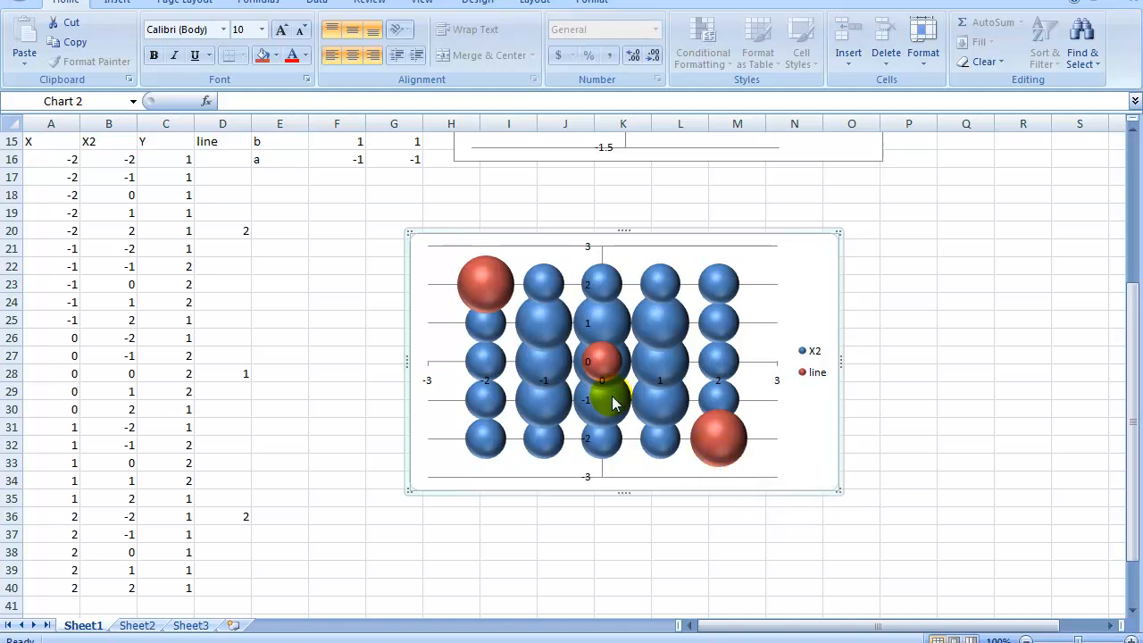